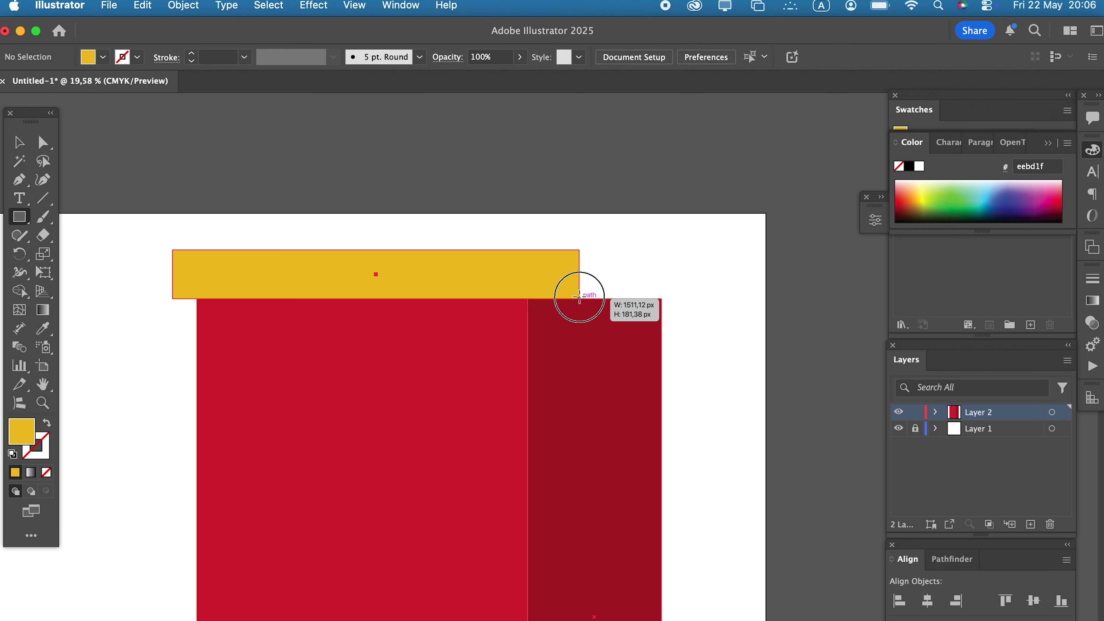
Fill the horizontal roof bar above the building with the yellow-orange colour ffb208
{"action": "double_click", "coordinate": [22, 431]}
{"action": "type", "text": "ffb208"}
{"action": "key", "text": "Return"}
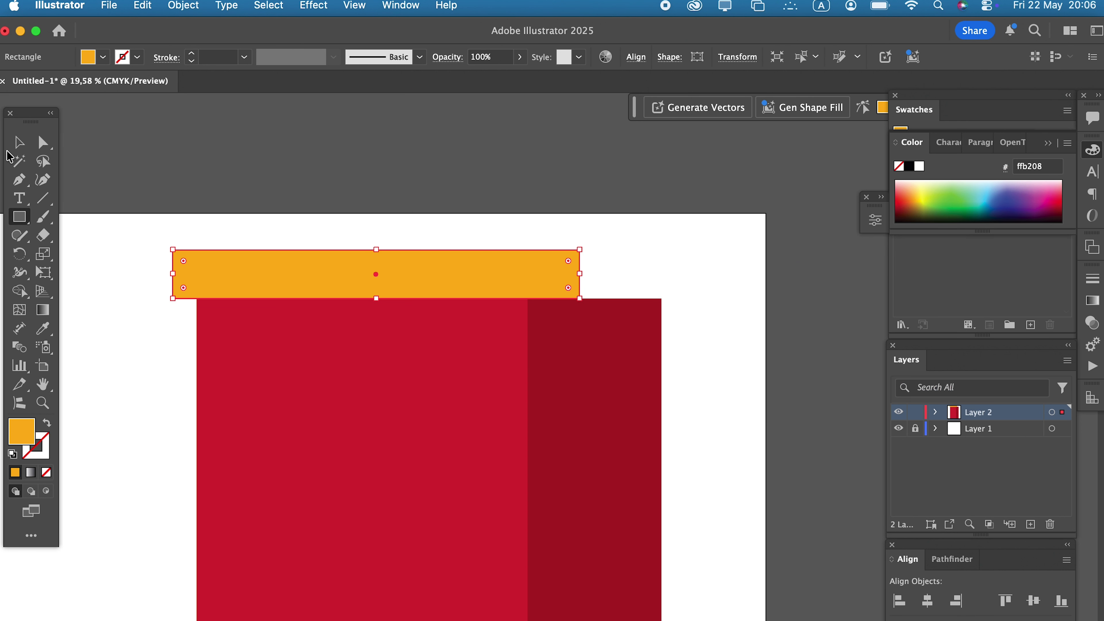
Duplicate the roof bar in back and resize the copy into a shorter section extending beyond the bar's right end
{"action": "left_click", "coordinate": [18, 143]}
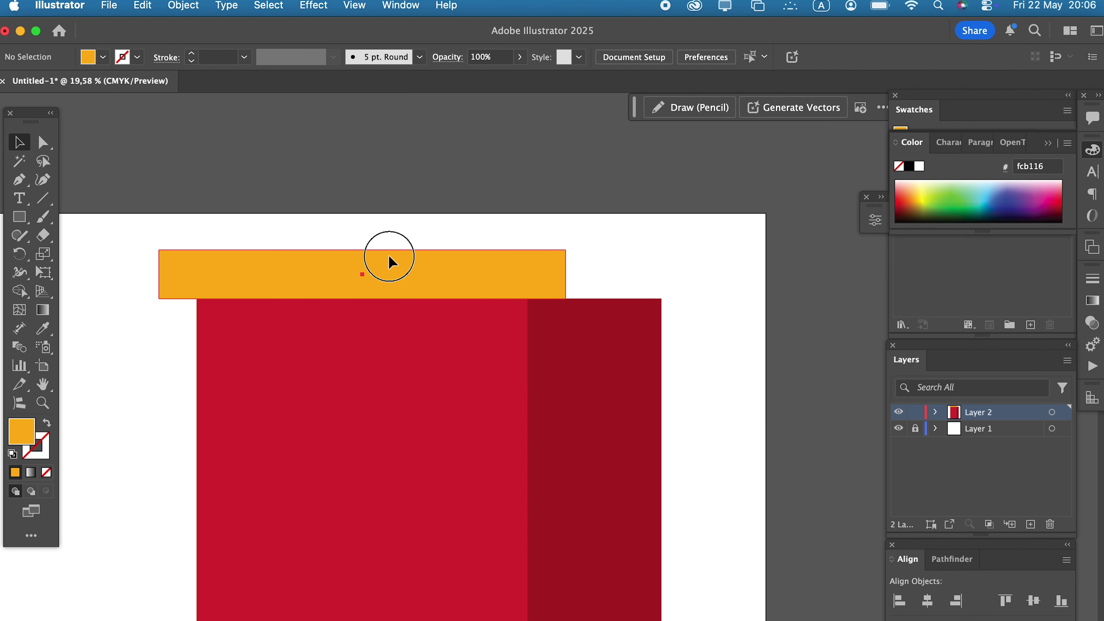
{"action": "left_click", "coordinate": [388, 256]}
{"action": "left_click", "coordinate": [138, 11]}
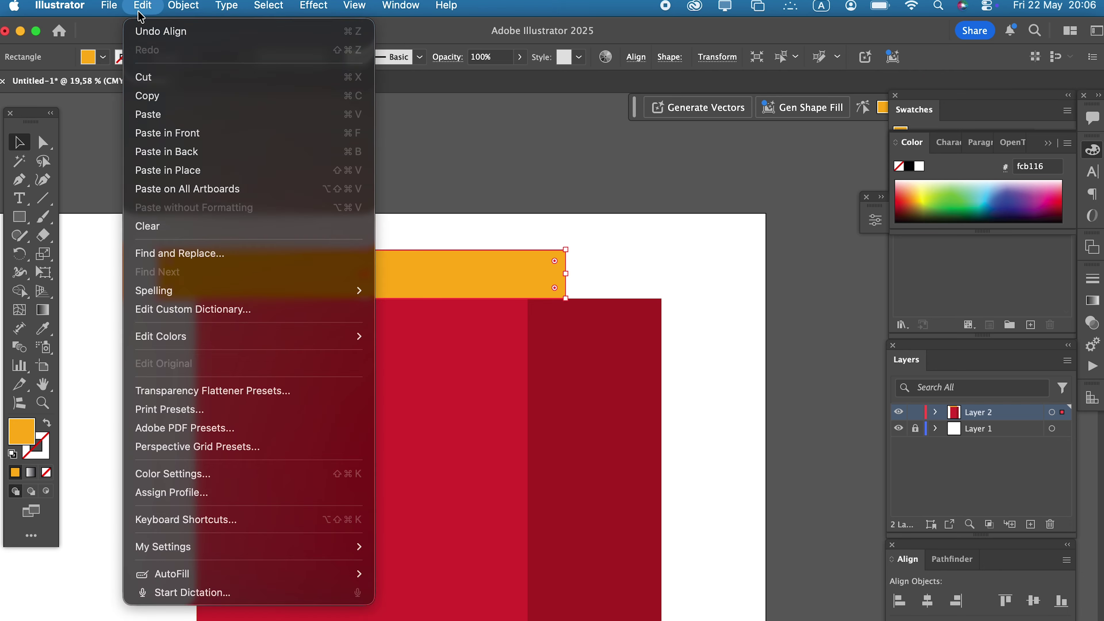
{"action": "left_click", "coordinate": [165, 95]}
{"action": "left_click", "coordinate": [143, 6]}
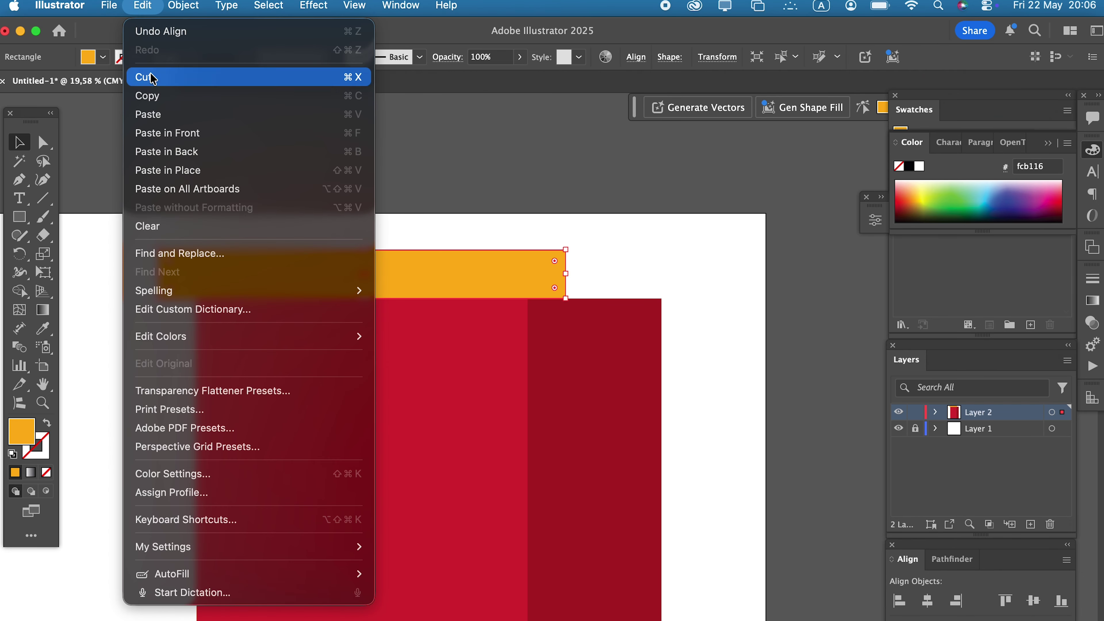
{"action": "left_click", "coordinate": [169, 151]}
{"action": "left_click_drag", "start_coordinate": [160, 275], "coordinate": [706, 274]}
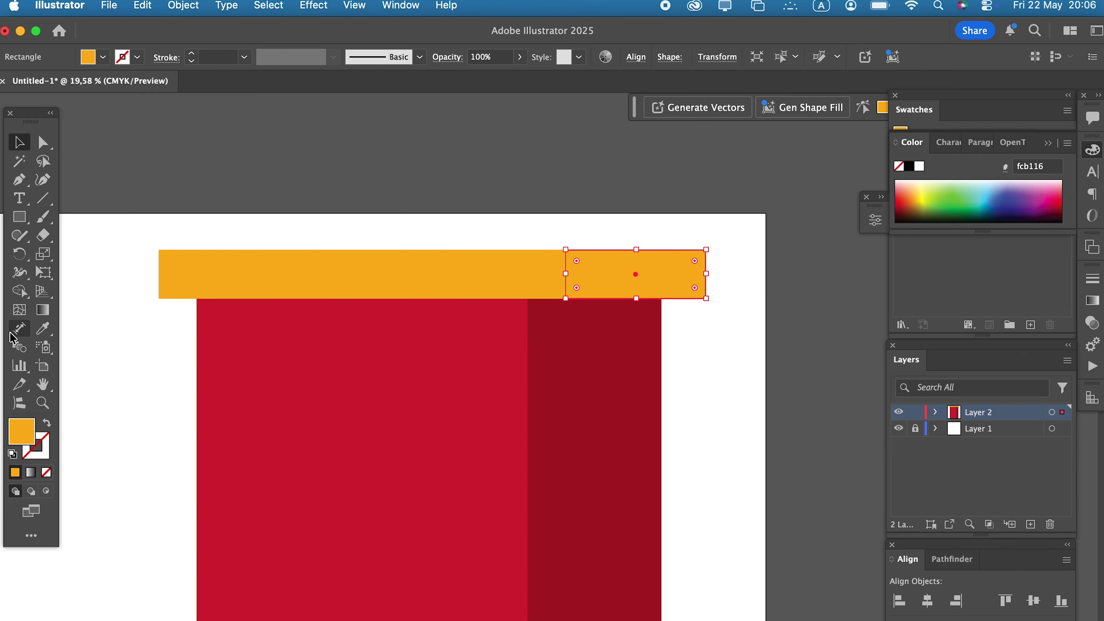
Recolour the short right-hand section of the roof bar to the darker orange f47706
{"action": "left_click", "coordinate": [40, 333]}
{"action": "double_click", "coordinate": [19, 430]}
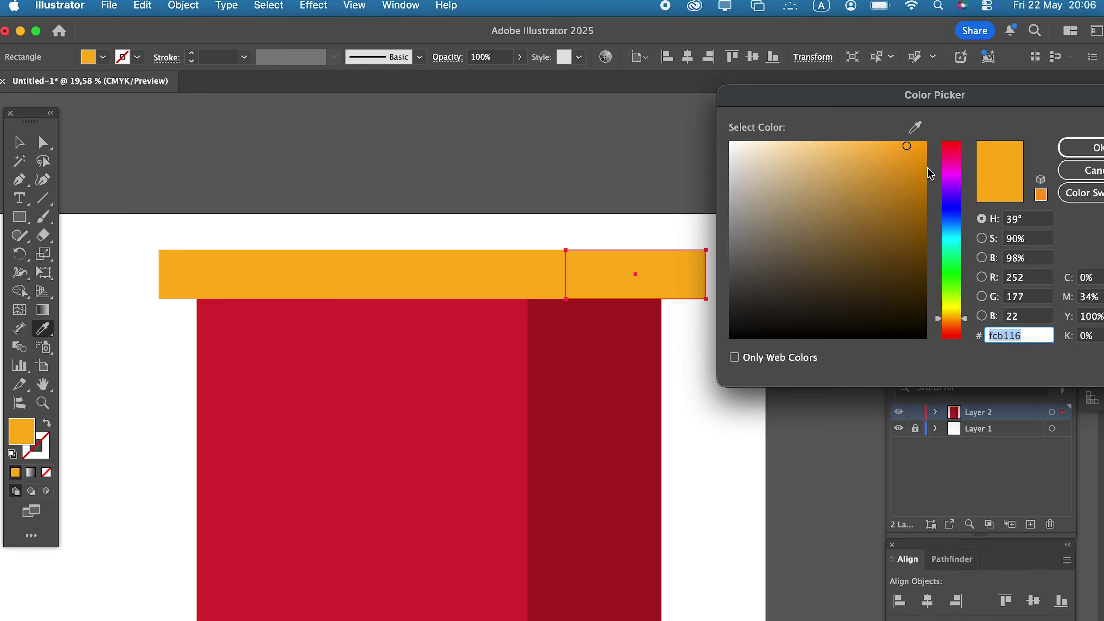
{"action": "left_click", "coordinate": [923, 149]}
{"action": "left_click", "coordinate": [952, 330]}
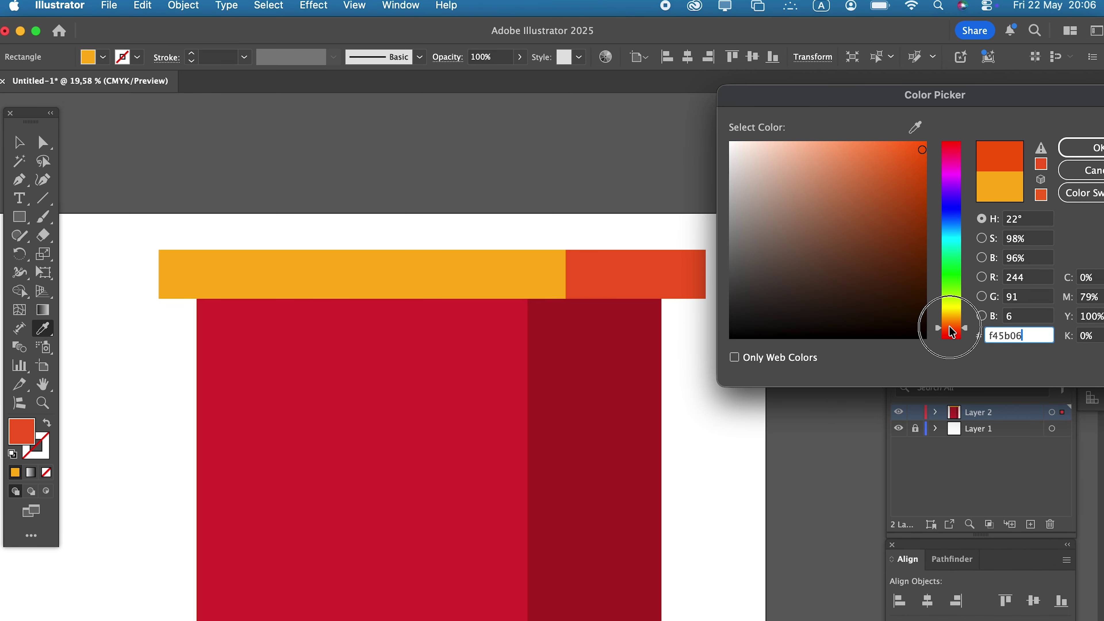
{"action": "left_click_drag", "start_coordinate": [953, 328], "coordinate": [953, 327]}
{"action": "left_click", "coordinate": [1090, 145]}
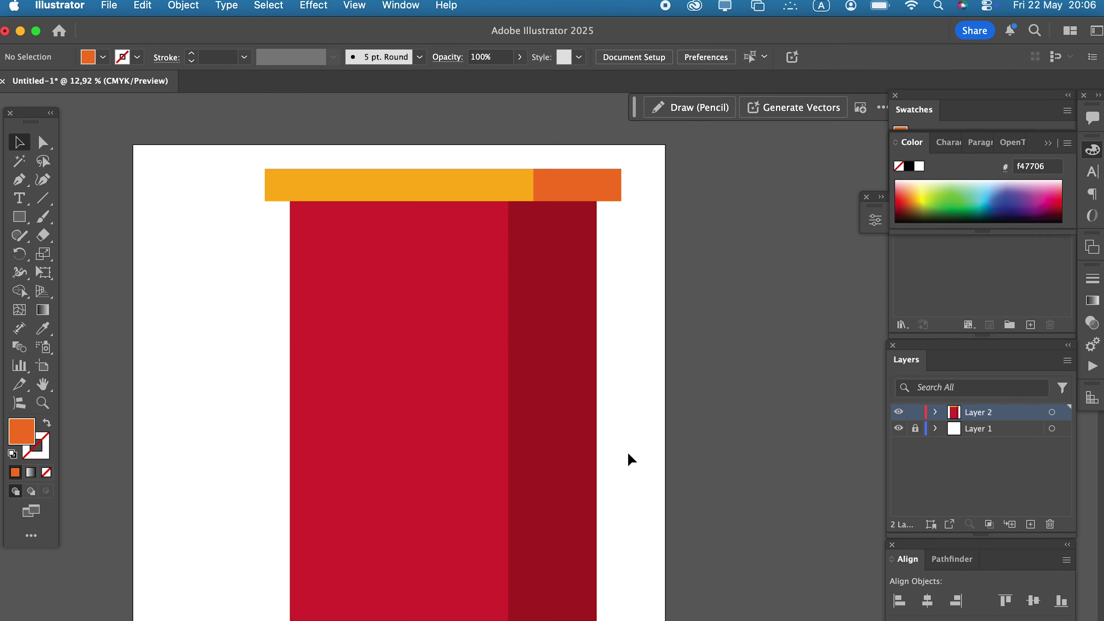
Duplicate both wall rectangles in front and shorten the copies to a thin strip directly under the roof bar
{"action": "left_click_drag", "start_coordinate": [627, 453], "coordinate": [244, 303]}
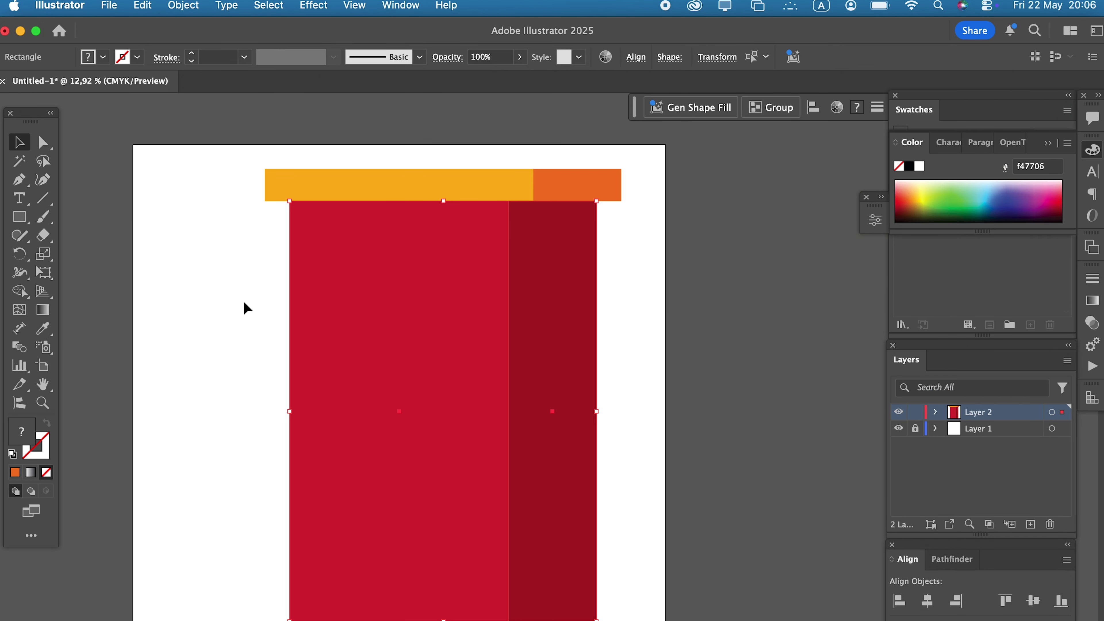
{"action": "left_click", "coordinate": [156, 8]}
{"action": "left_click", "coordinate": [157, 100]}
{"action": "left_click", "coordinate": [152, 8]}
{"action": "left_click", "coordinate": [183, 134]}
{"action": "left_click_drag", "start_coordinate": [446, 616], "coordinate": [447, 617]}
{"action": "left_click_drag", "start_coordinate": [447, 574], "coordinate": [471, 191]}
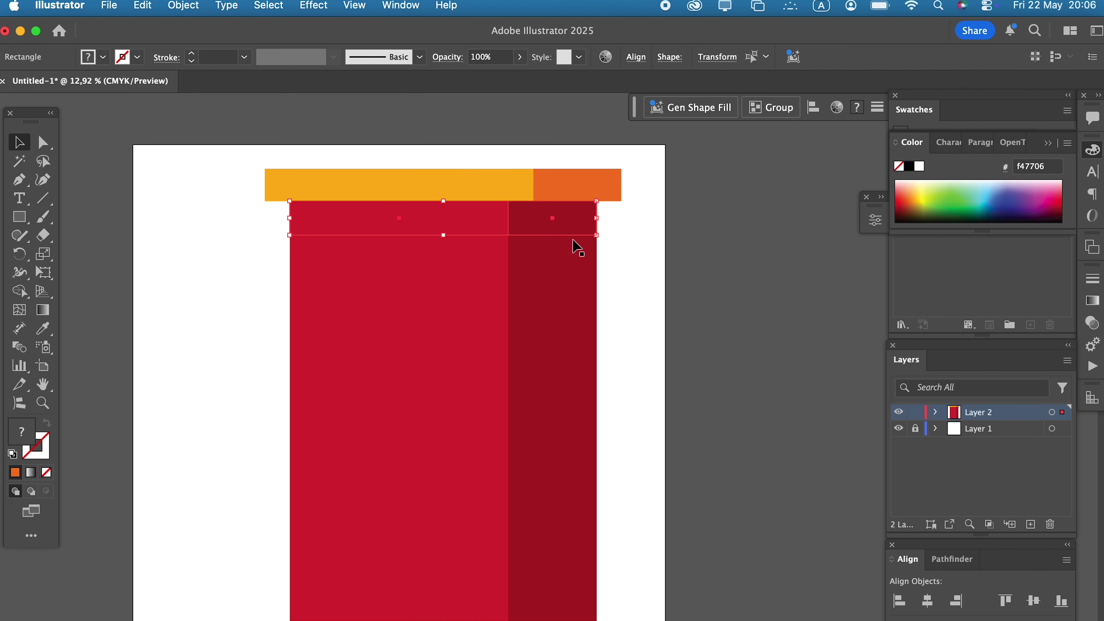
Fill the strip on the front wall with the dark red sampled from the side wall
{"action": "left_click", "coordinate": [278, 274]}
{"action": "left_click", "coordinate": [342, 222]}
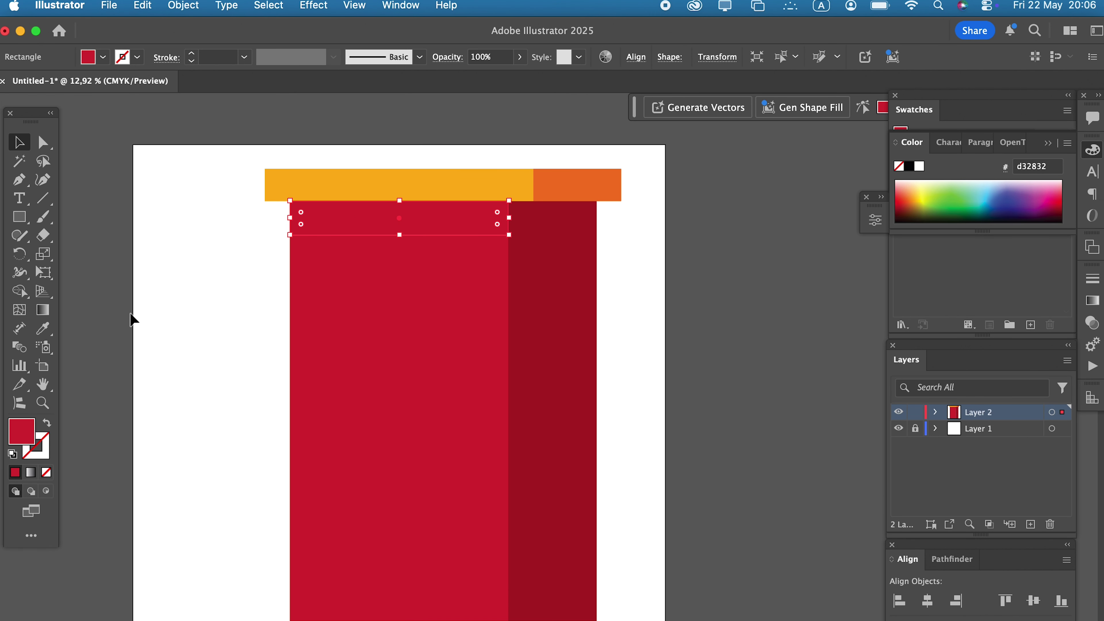
{"action": "left_click", "coordinate": [42, 329]}
{"action": "left_click", "coordinate": [542, 317]}
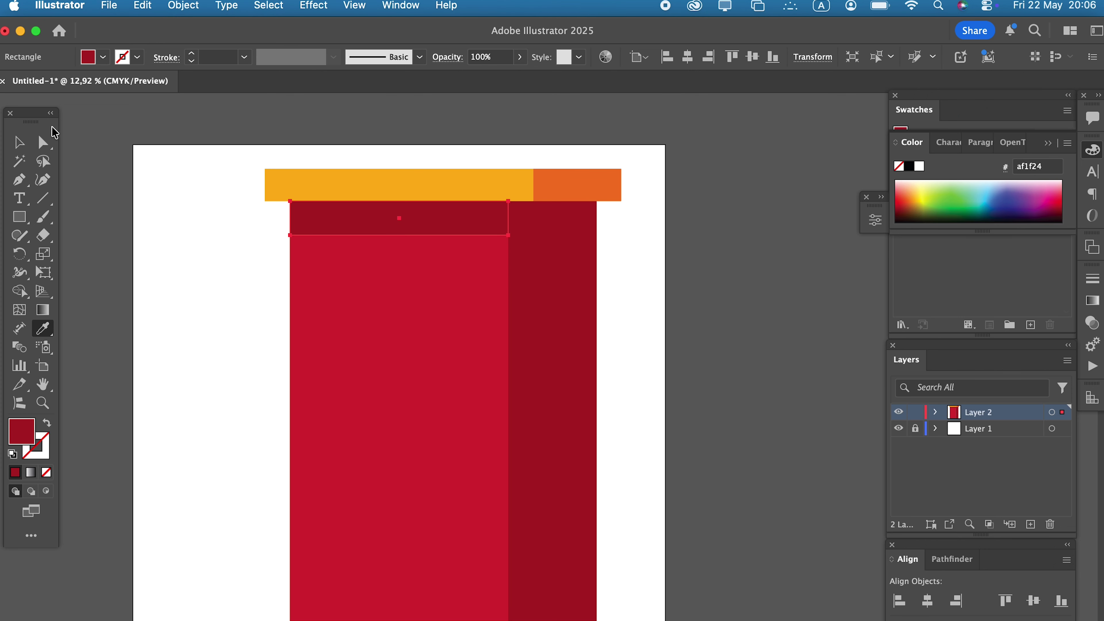
Darken the strip on the side wall to colour 93121c and deselect it
{"action": "left_click", "coordinate": [31, 143]}
{"action": "left_click", "coordinate": [561, 209]}
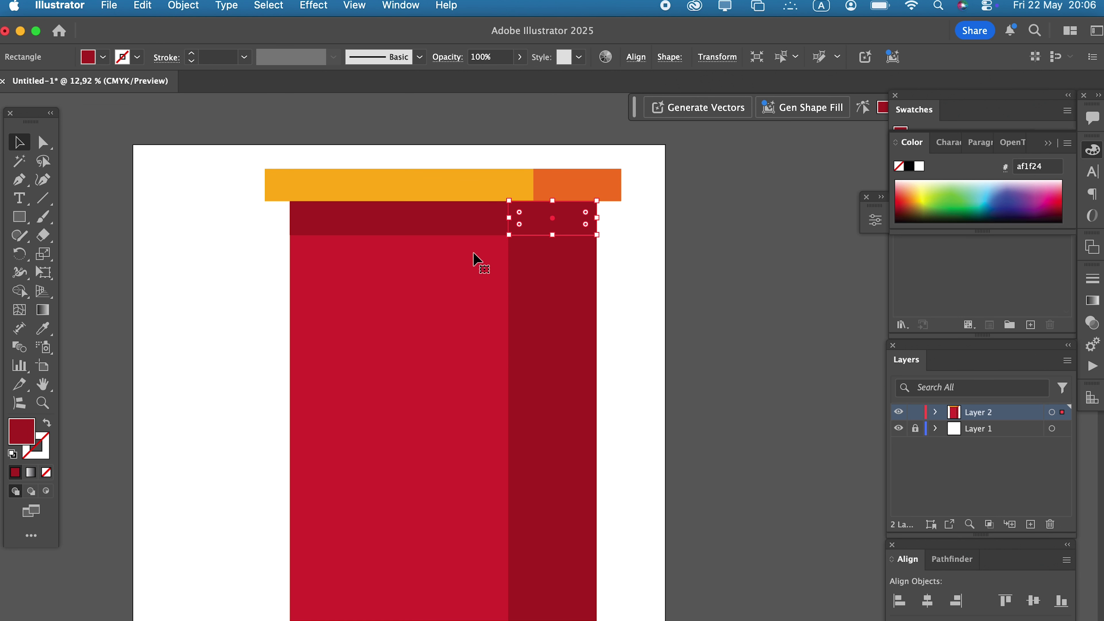
{"action": "double_click", "coordinate": [27, 433]}
{"action": "left_click", "coordinate": [904, 224]}
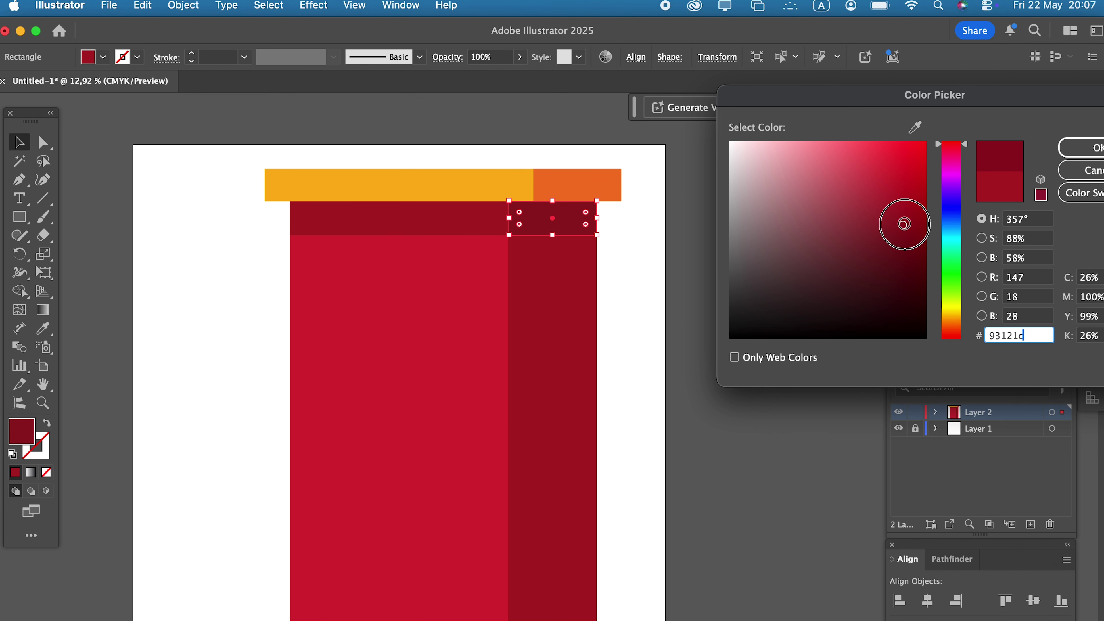
{"action": "left_click", "coordinate": [1078, 149]}
{"action": "left_click", "coordinate": [692, 380]}
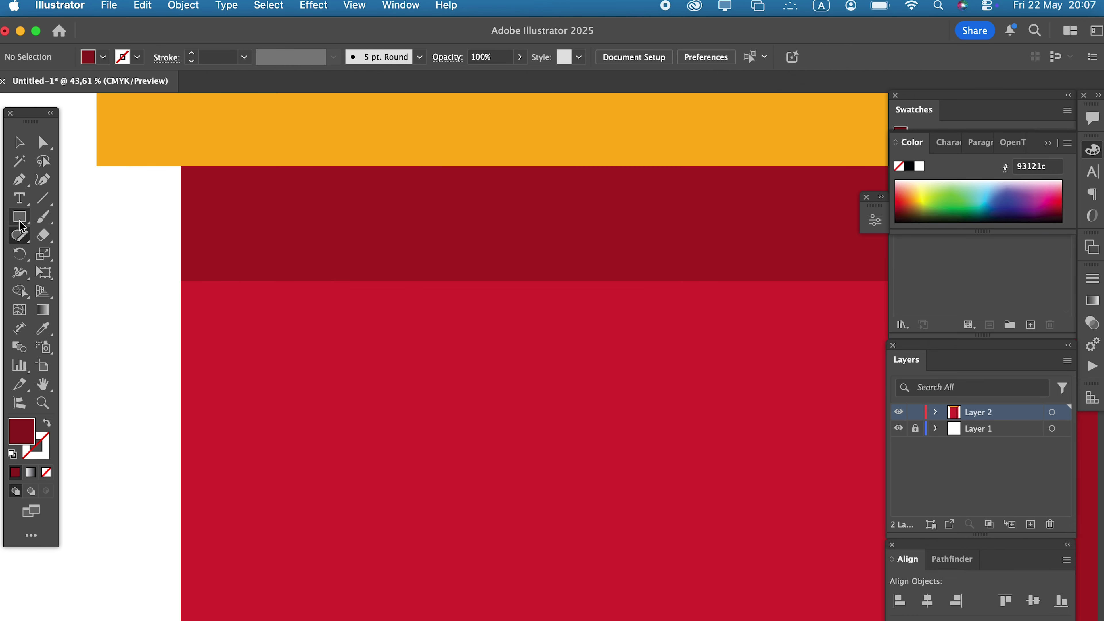
Draw a tall window frame rectangle on the front wall in the roof bar's yellow, with a wider sill directly beneath it
{"action": "mouse_move", "coordinate": [268, 259]}
{"action": "left_mouse_down"}
{"action": "mouse_move", "coordinate": [443, 520]}
{"action": "mouse_move", "coordinate": [450, 564]}
{"action": "left_mouse_up"}
{"action": "left_click", "coordinate": [51, 327]}
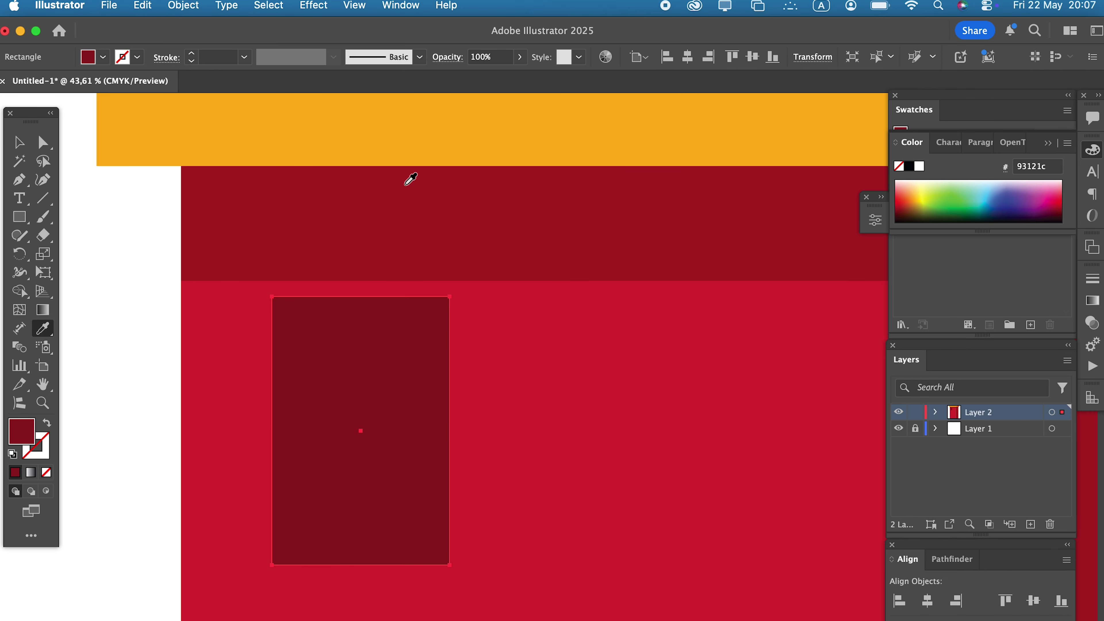
{"action": "left_click", "coordinate": [431, 128]}
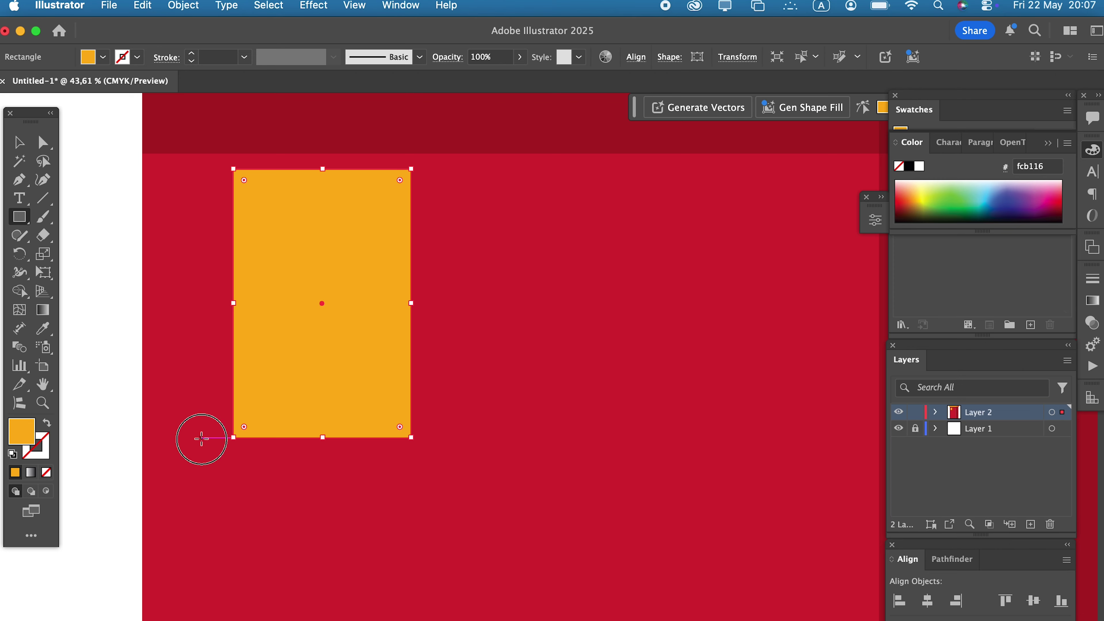
{"action": "mouse_move", "coordinate": [202, 438]}
{"action": "left_mouse_down"}
{"action": "mouse_move", "coordinate": [476, 480]}
{"action": "mouse_move", "coordinate": [447, 479]}
{"action": "left_mouse_up"}
Duplicate the window sill in front, resize the copy into a strip directly below it, and fill it with the wall strip's dark red
{"action": "key", "text": "v"}
{"action": "left_click", "coordinate": [230, 474]}
{"action": "left_click", "coordinate": [143, 5]}
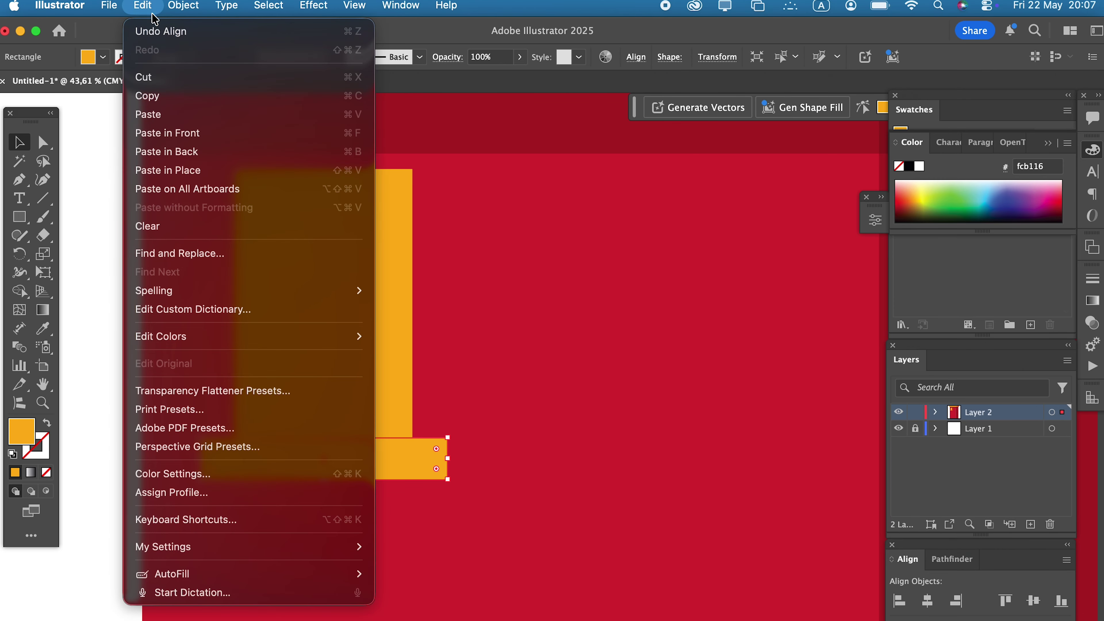
{"action": "left_click", "coordinate": [151, 97]}
{"action": "left_click", "coordinate": [142, 6]}
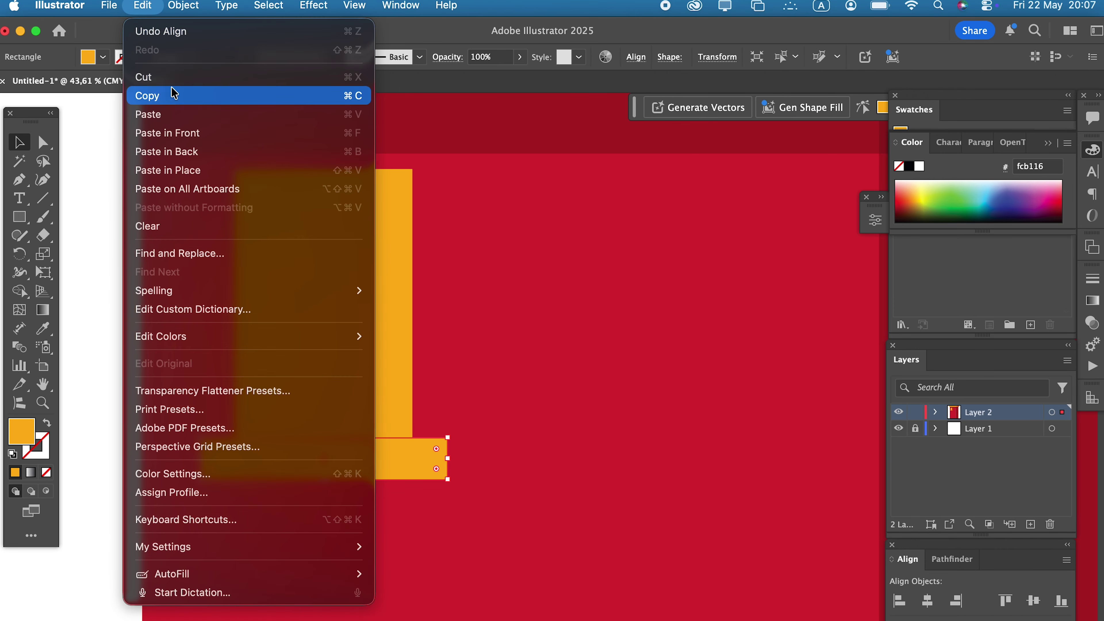
{"action": "left_click", "coordinate": [178, 133]}
{"action": "left_click_drag", "start_coordinate": [325, 437], "coordinate": [323, 519]}
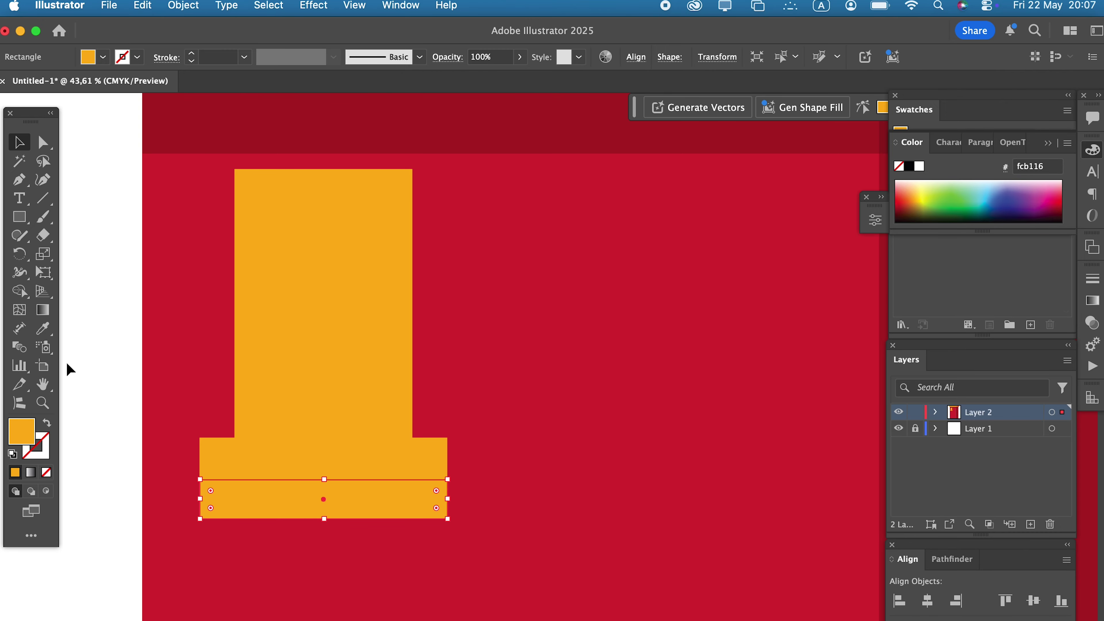
{"action": "left_click", "coordinate": [42, 328]}
{"action": "left_click", "coordinate": [167, 146]}
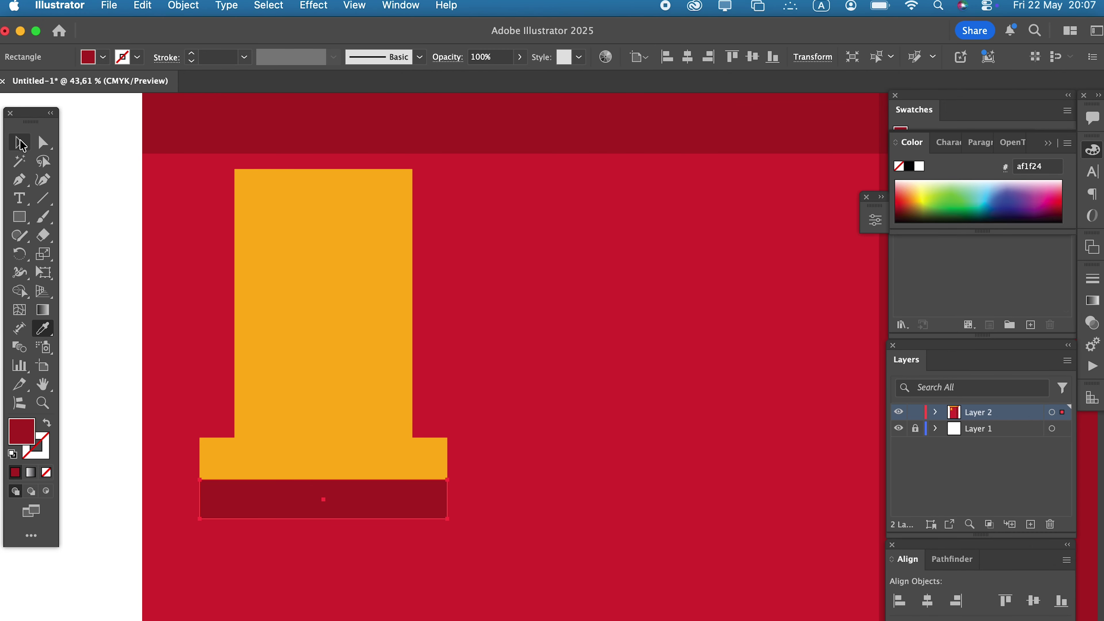
Offset the path of the yellow window frame rectangle by -30 px to create an inner pane
{"action": "left_click", "coordinate": [21, 145]}
{"action": "left_click", "coordinate": [282, 275]}
{"action": "left_click", "coordinate": [192, 6]}
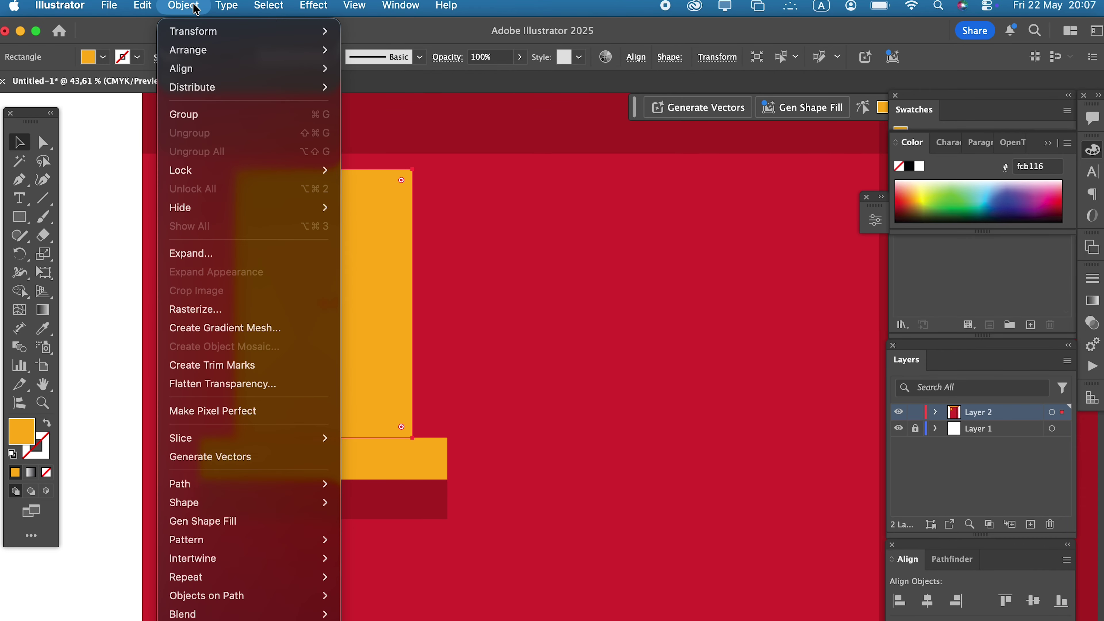
{"action": "mouse_move", "coordinate": [230, 484]}
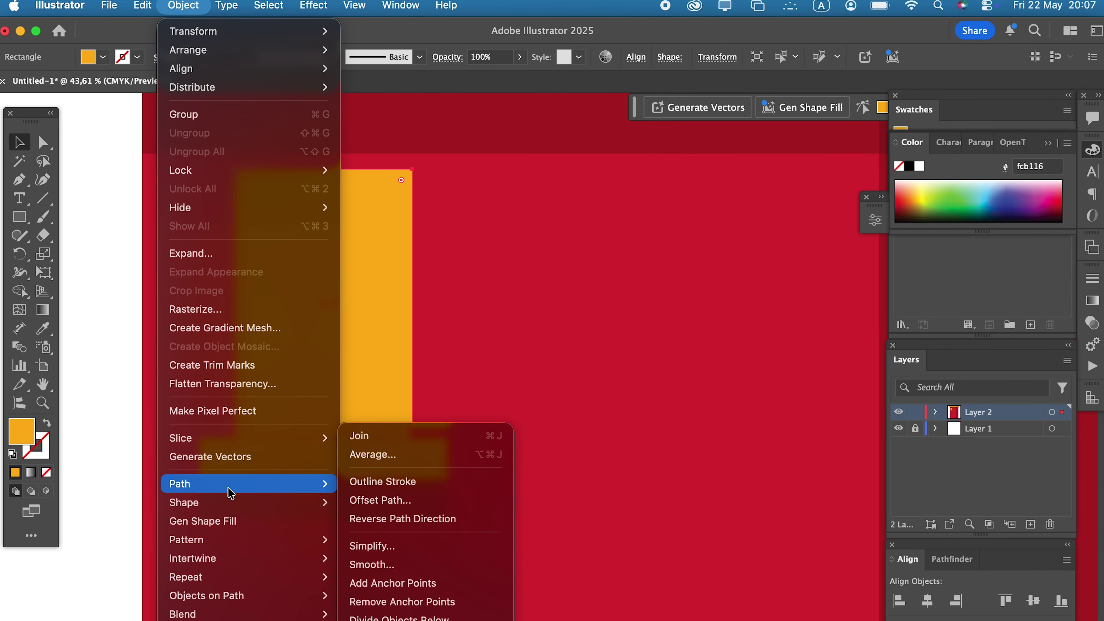
{"action": "left_click", "coordinate": [431, 500]}
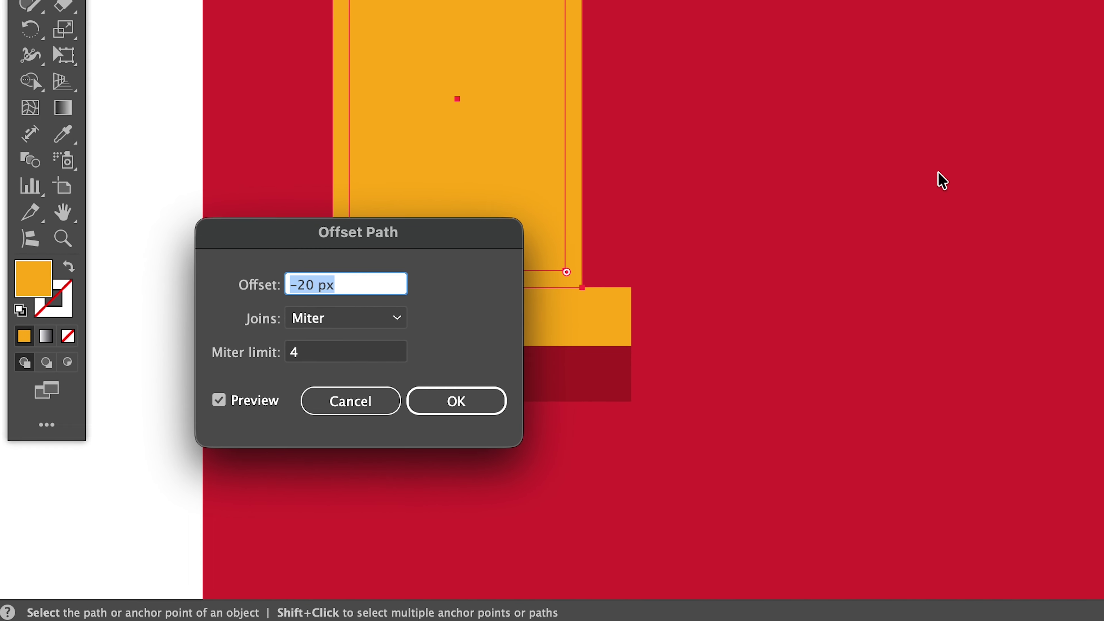
{"action": "type", "text": "-30"}
{"action": "left_click", "coordinate": [477, 383]}
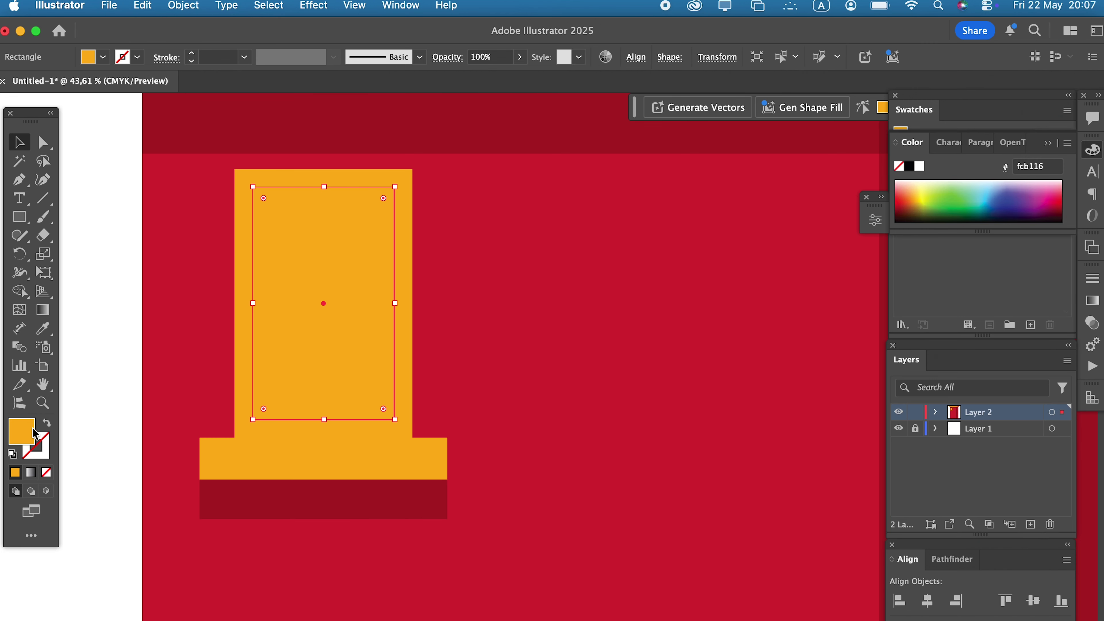
Fill the inner window pane with purple
{"action": "double_click", "coordinate": [33, 432]}
{"action": "left_click", "coordinate": [950, 178]}
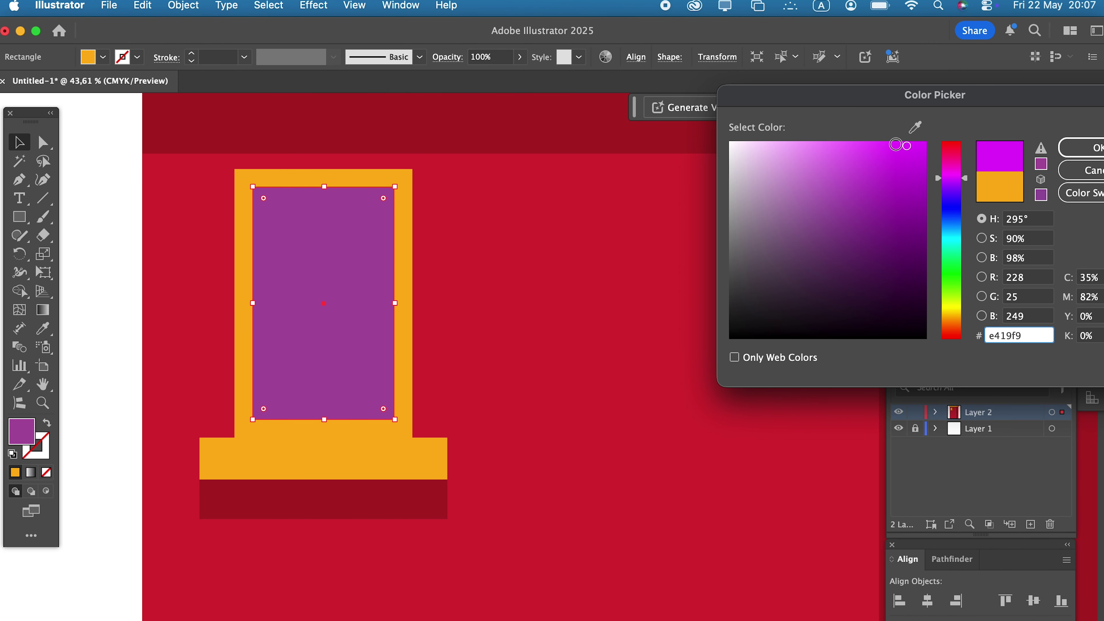
{"action": "left_click", "coordinate": [1097, 148]}
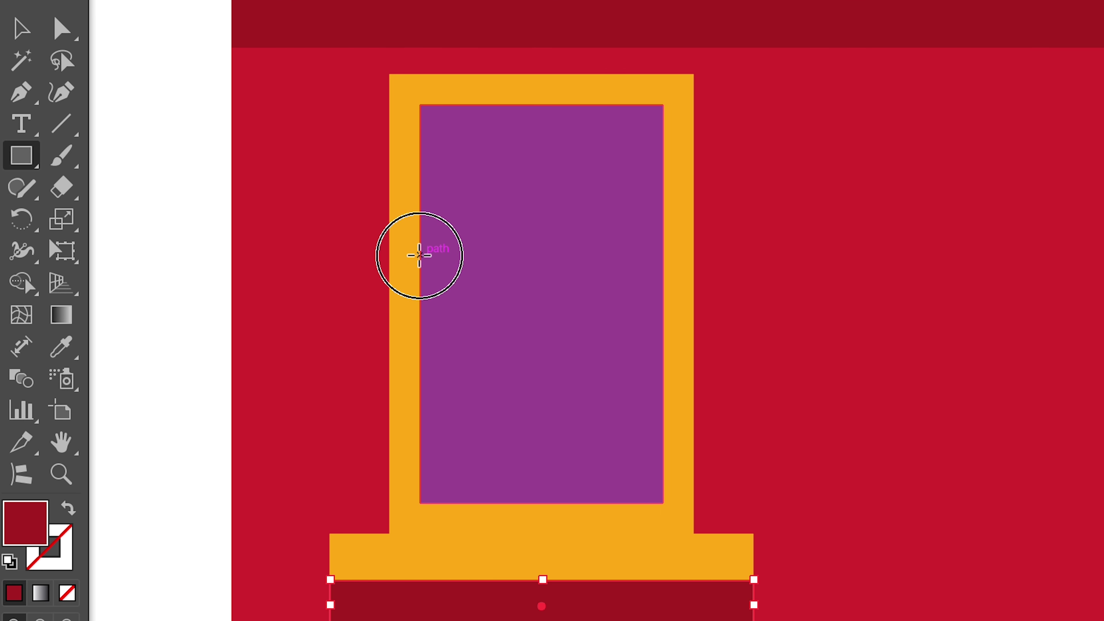
Draw a dark red horizontal band across the full width of the purple pane and move it up slightly
{"action": "left_click_drag", "start_coordinate": [419, 255], "coordinate": [664, 333]}
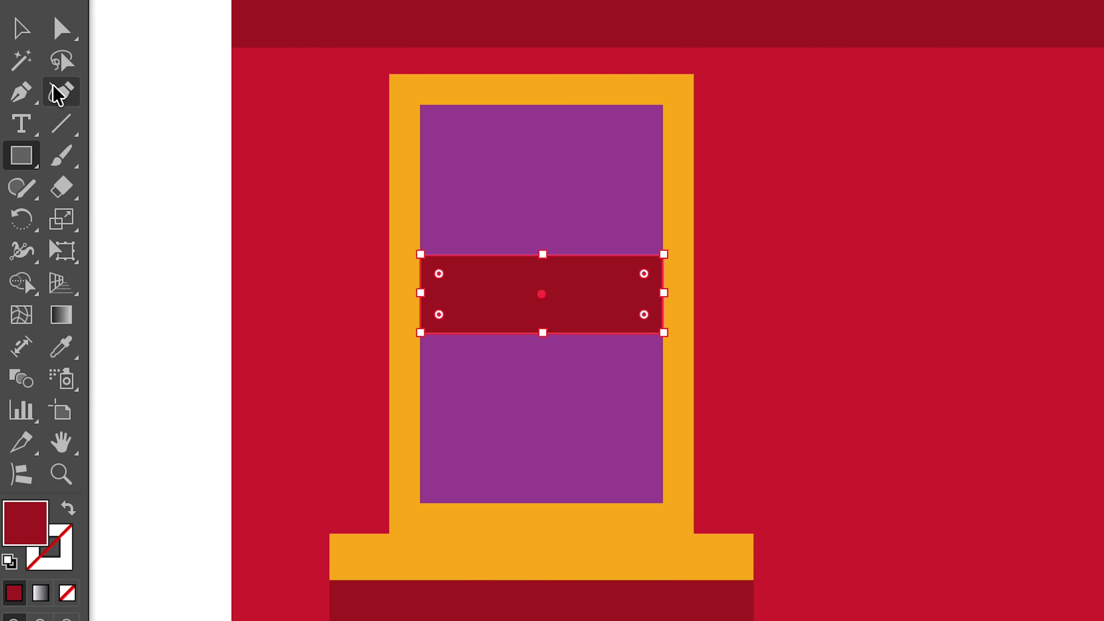
{"action": "left_click", "coordinate": [38, 30]}
{"action": "left_click_drag", "start_coordinate": [583, 324], "coordinate": [585, 281]}
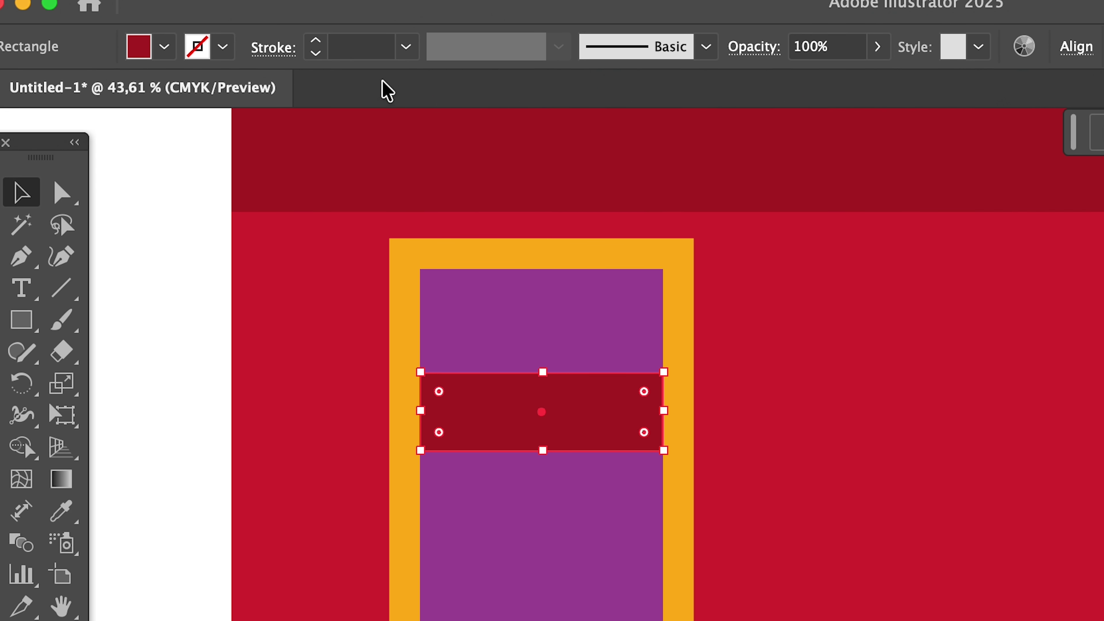
Duplicate the dark red band in front and place the copy lower on the purple pane
{"action": "left_click", "coordinate": [229, 21]}
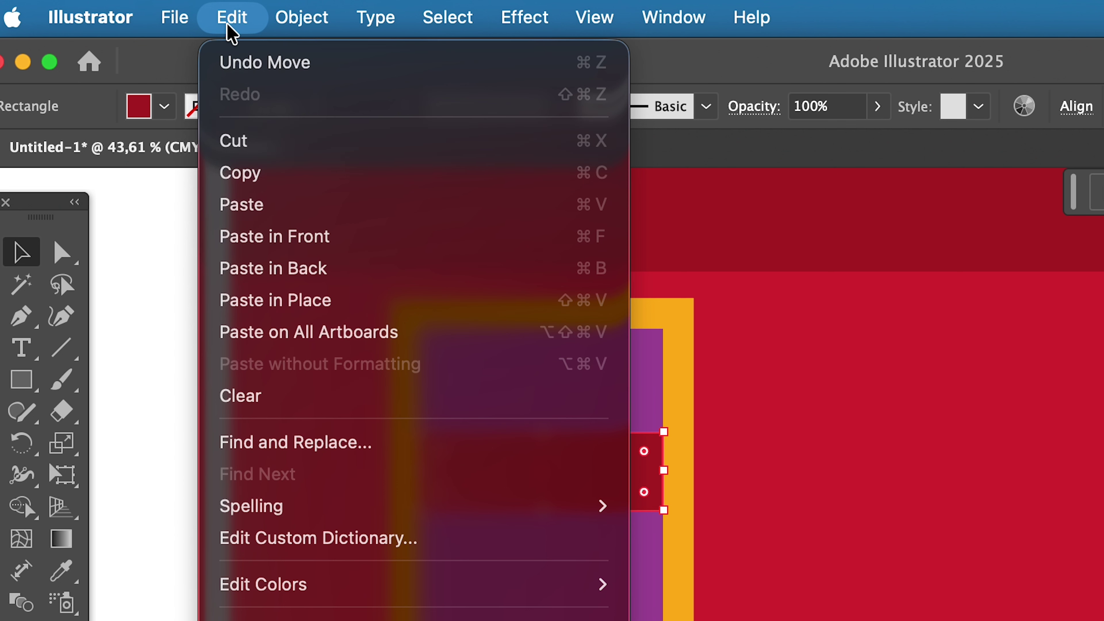
{"action": "left_click", "coordinate": [249, 173]}
{"action": "left_click", "coordinate": [232, 16]}
{"action": "left_click", "coordinate": [334, 248]}
{"action": "left_click_drag", "start_coordinate": [629, 507], "coordinate": [619, 620]}
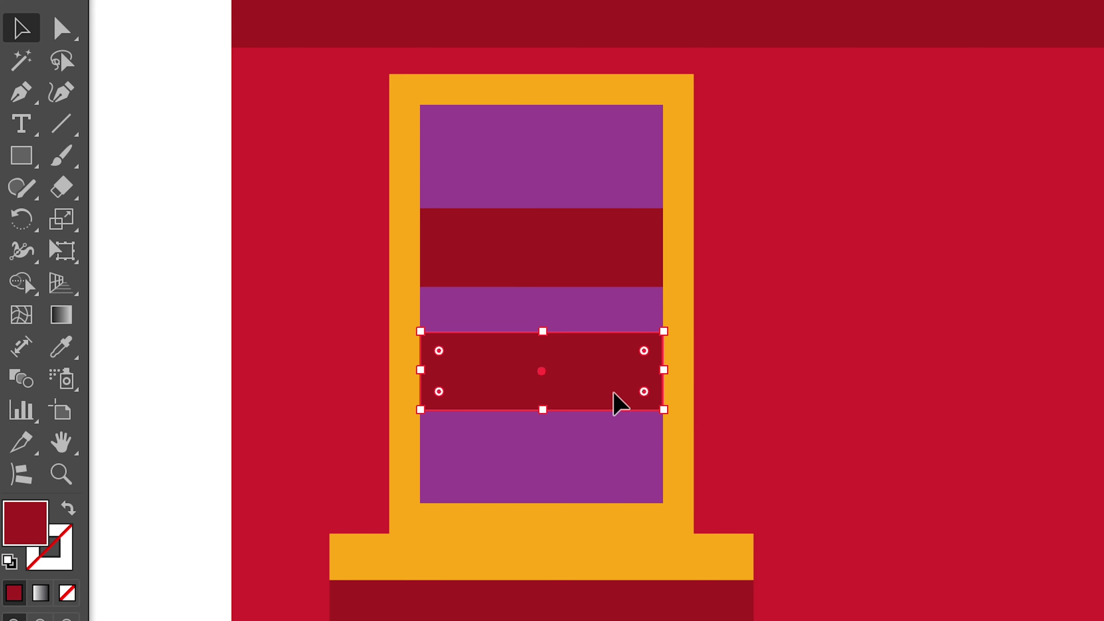
Recolour the lower band to a lighter purple based on the pane's sampled colour
{"action": "key", "text": "i"}
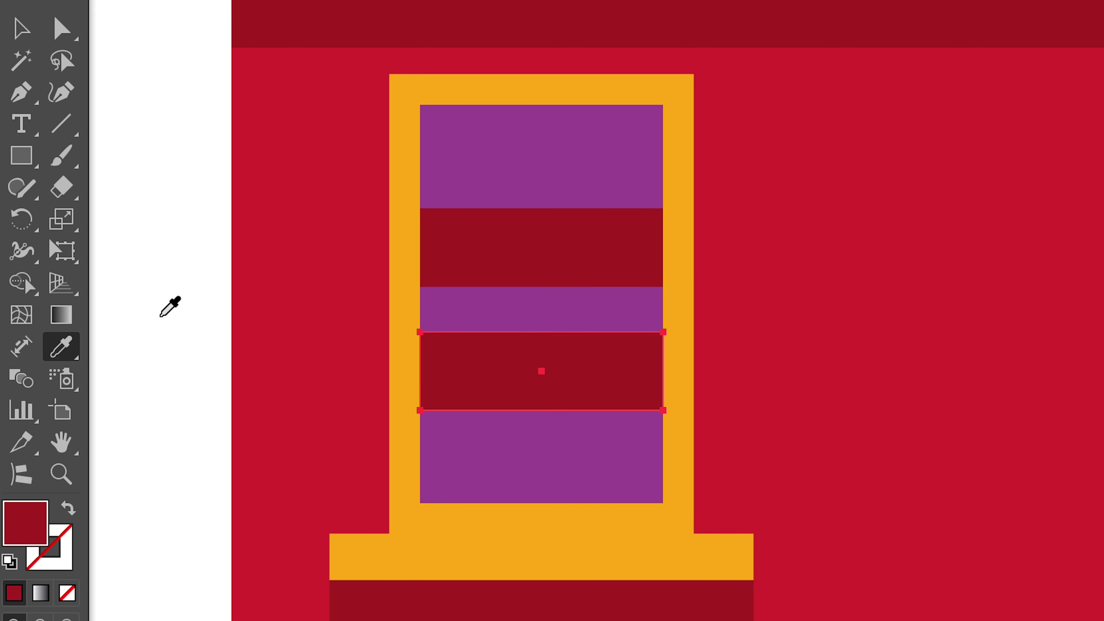
{"action": "left_click", "coordinate": [525, 162]}
{"action": "double_click", "coordinate": [13, 521]}
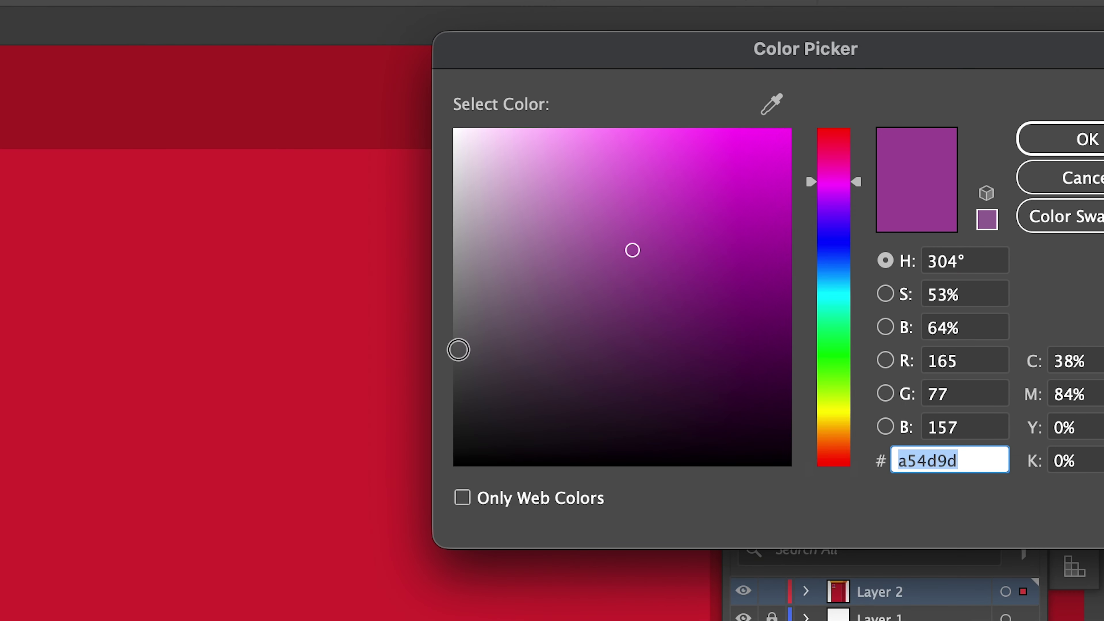
{"action": "left_click_drag", "start_coordinate": [605, 226], "coordinate": [602, 195]}
{"action": "left_click", "coordinate": [1084, 146]}
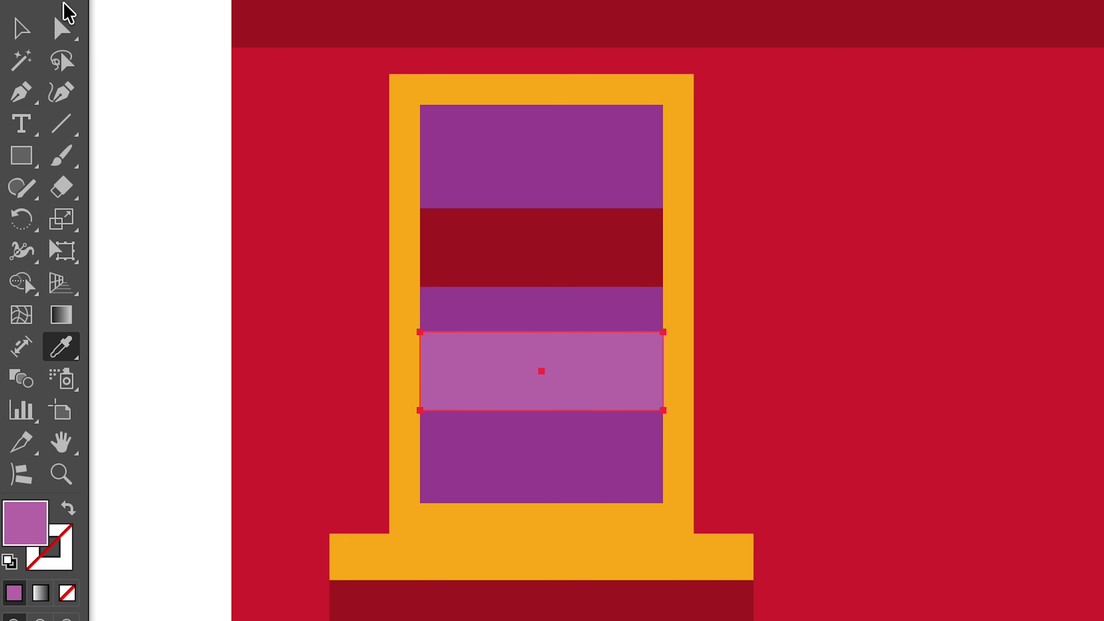
Recolour the upper dark red band on the window pane with the lighter purple sampled from the lower band
{"action": "key", "text": "v"}
{"action": "left_click", "coordinate": [458, 261]}
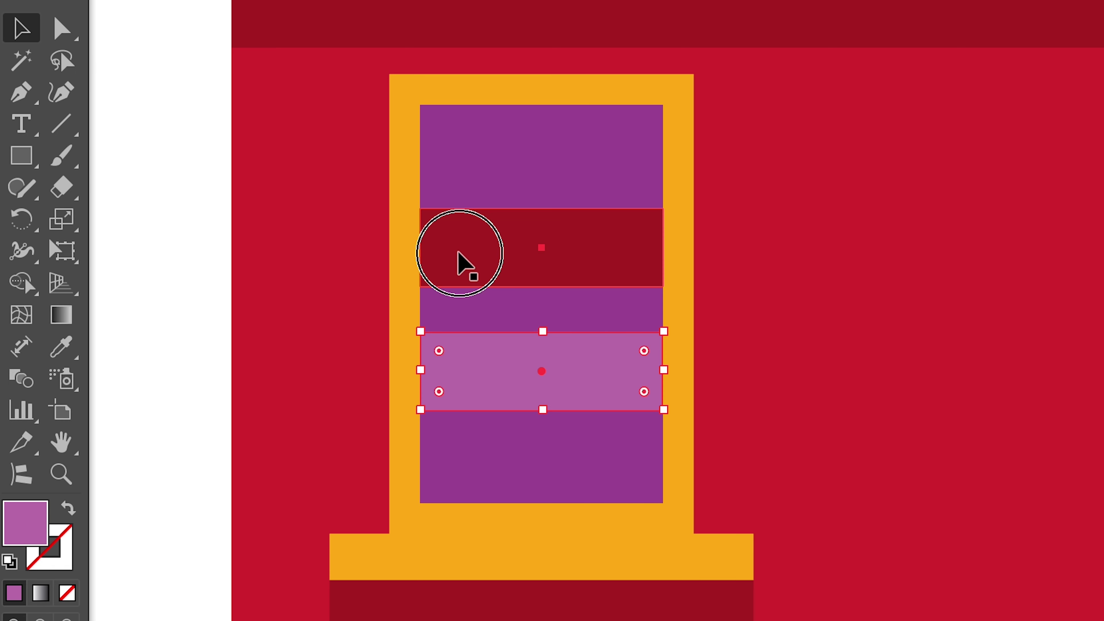
{"action": "left_click", "coordinate": [61, 347]}
{"action": "left_click", "coordinate": [505, 364]}
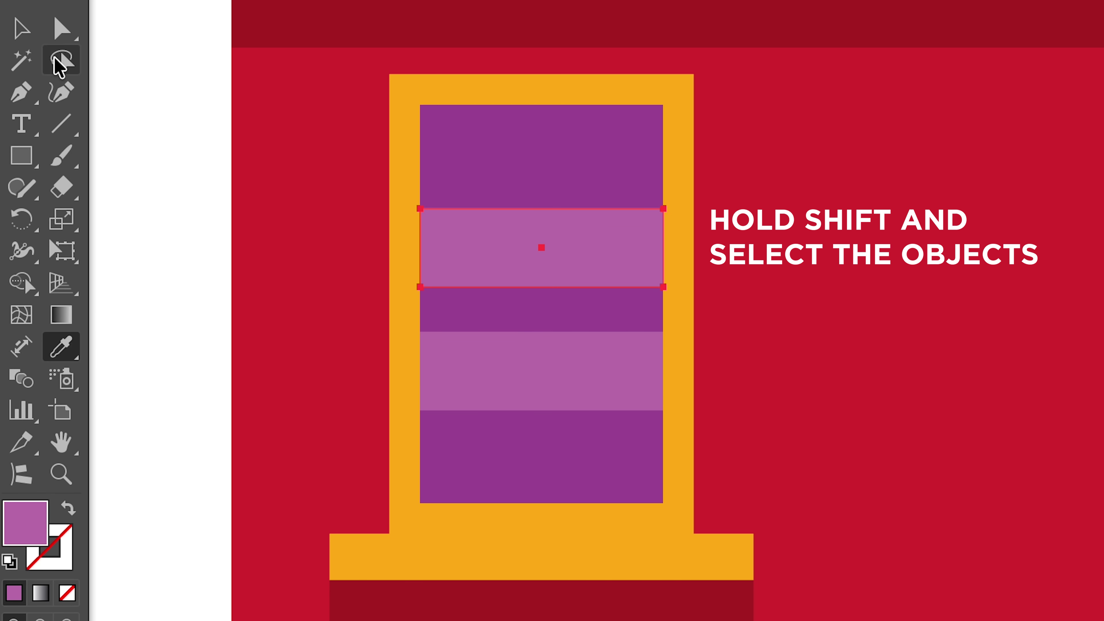
Group the two lighter purple bands on the window pane
{"action": "key", "text": "v"}
{"action": "left_click", "coordinate": [508, 370], "text": "shift"}
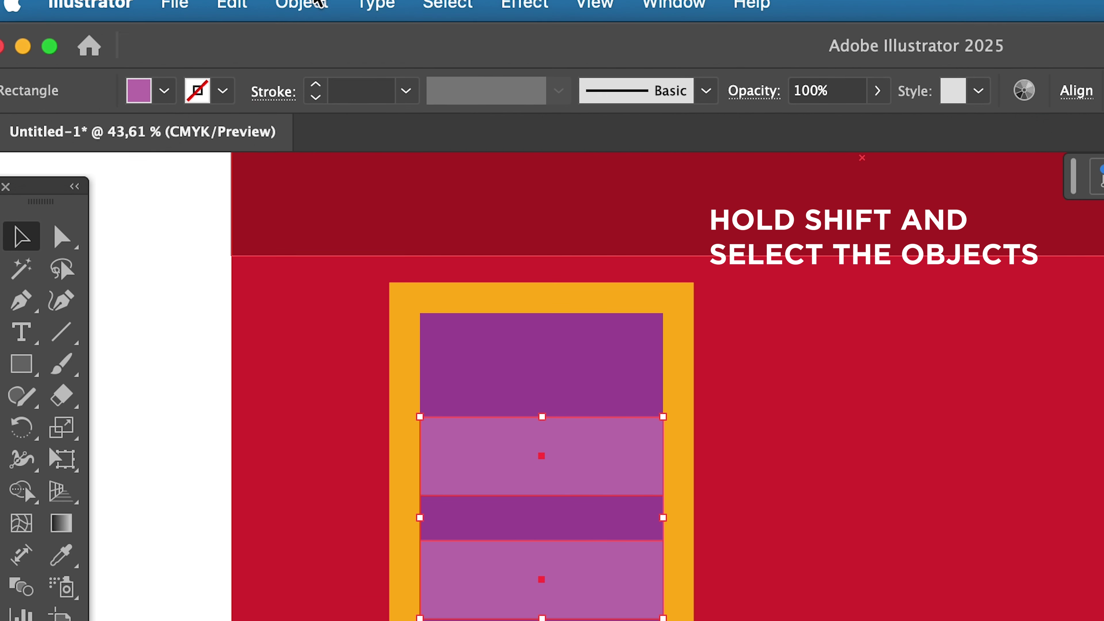
{"action": "left_click", "coordinate": [302, 14]}
{"action": "left_click", "coordinate": [338, 202]}
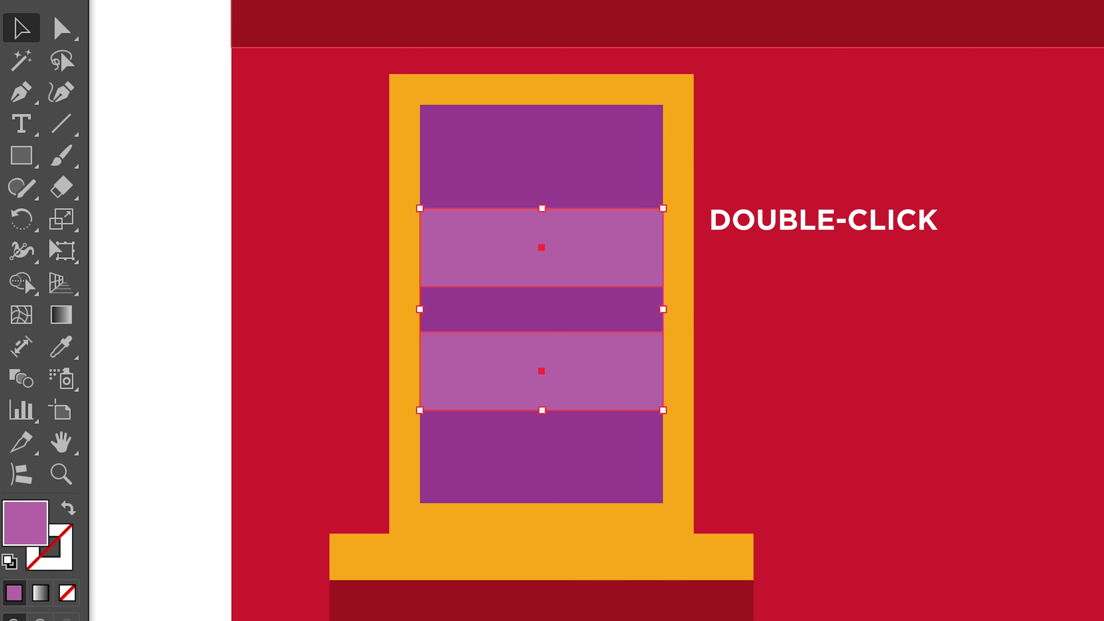
Slant both bands inside their group by moving their right corner points up and their left corner points down
{"action": "double_click", "coordinate": [611, 264]}
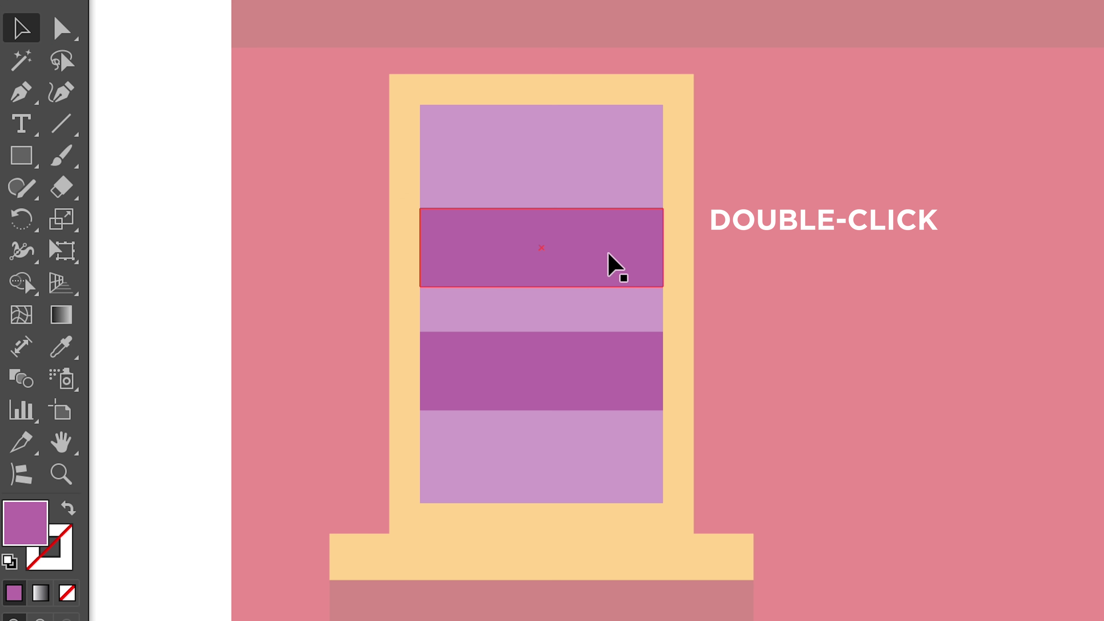
{"action": "left_click", "coordinate": [61, 33]}
{"action": "double_click", "coordinate": [625, 359]}
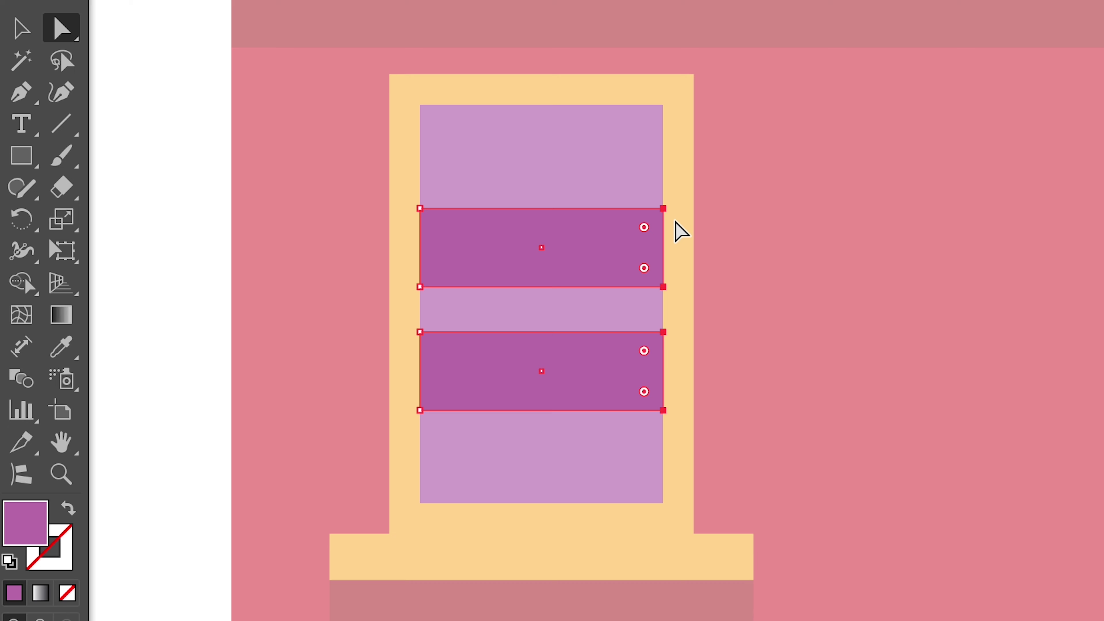
{"action": "left_click_drag", "start_coordinate": [662, 209], "coordinate": [662, 169]}
{"action": "left_click", "coordinate": [331, 196]}
{"action": "left_click_drag", "start_coordinate": [330, 196], "coordinate": [461, 469]}
{"action": "left_click_drag", "start_coordinate": [423, 414], "coordinate": [429, 446]}
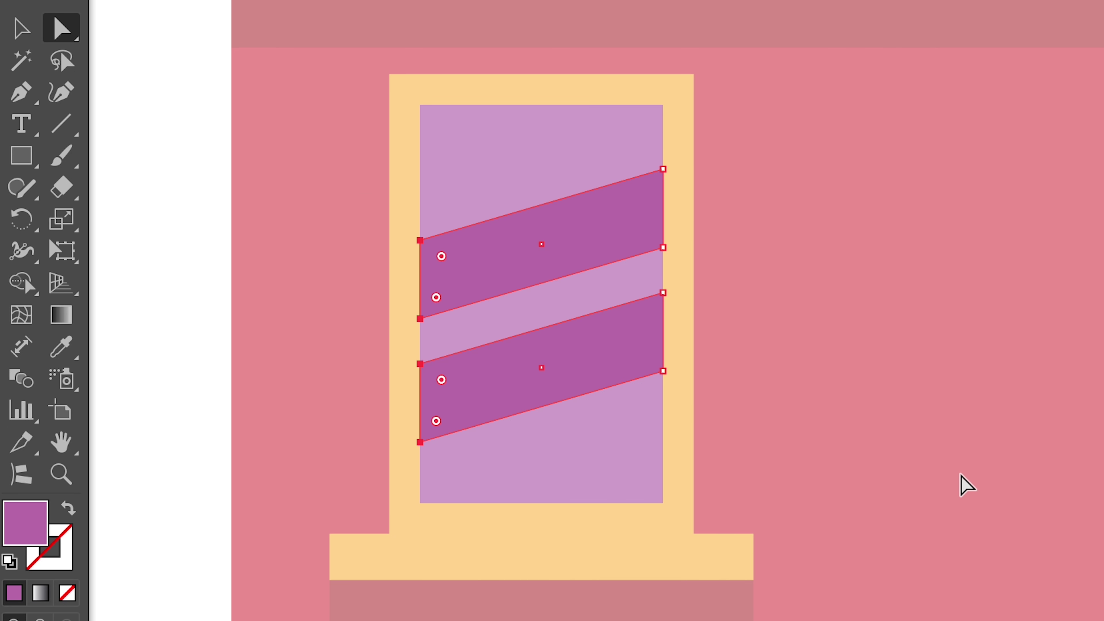
{"action": "left_click", "coordinate": [967, 485]}
Group the frame, pane, reflection bands, sill and sill shadow into one window object
{"action": "left_click", "coordinate": [28, 58]}
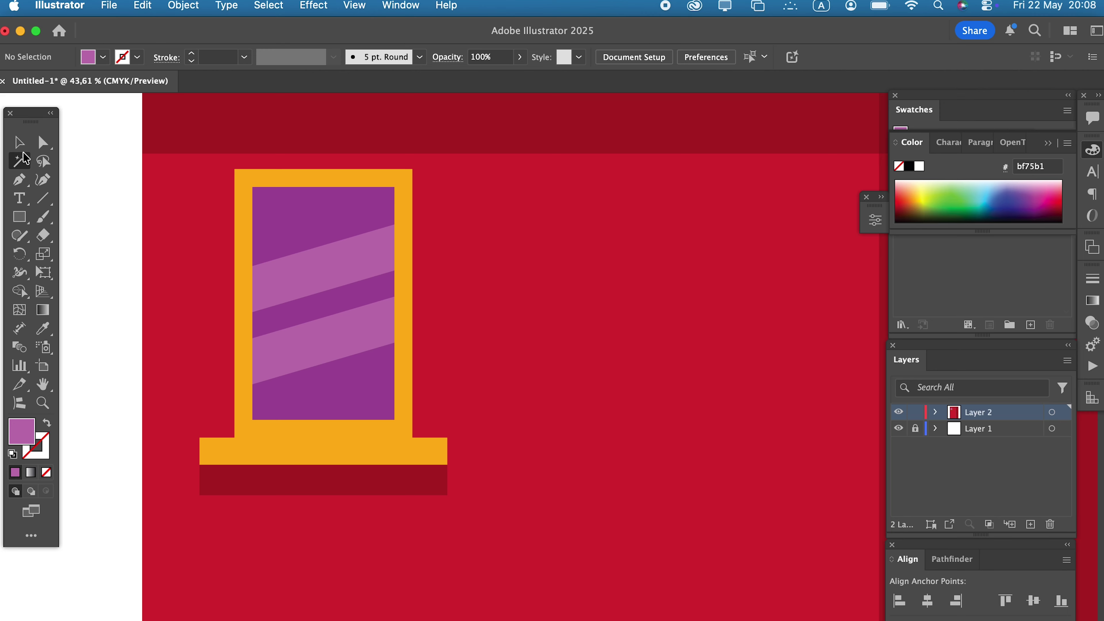
{"action": "key", "text": "v"}
{"action": "left_click_drag", "start_coordinate": [108, 528], "coordinate": [477, 237]}
{"action": "left_click_drag", "start_coordinate": [109, 569], "coordinate": [269, 613]}
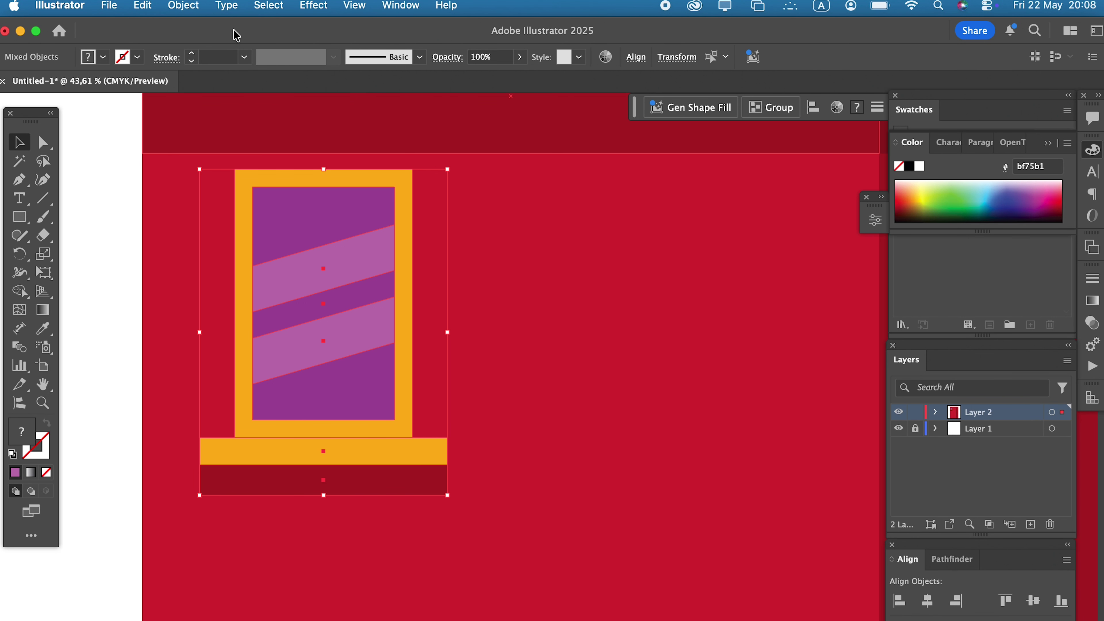
{"action": "left_click", "coordinate": [191, 6]}
{"action": "left_click", "coordinate": [213, 124]}
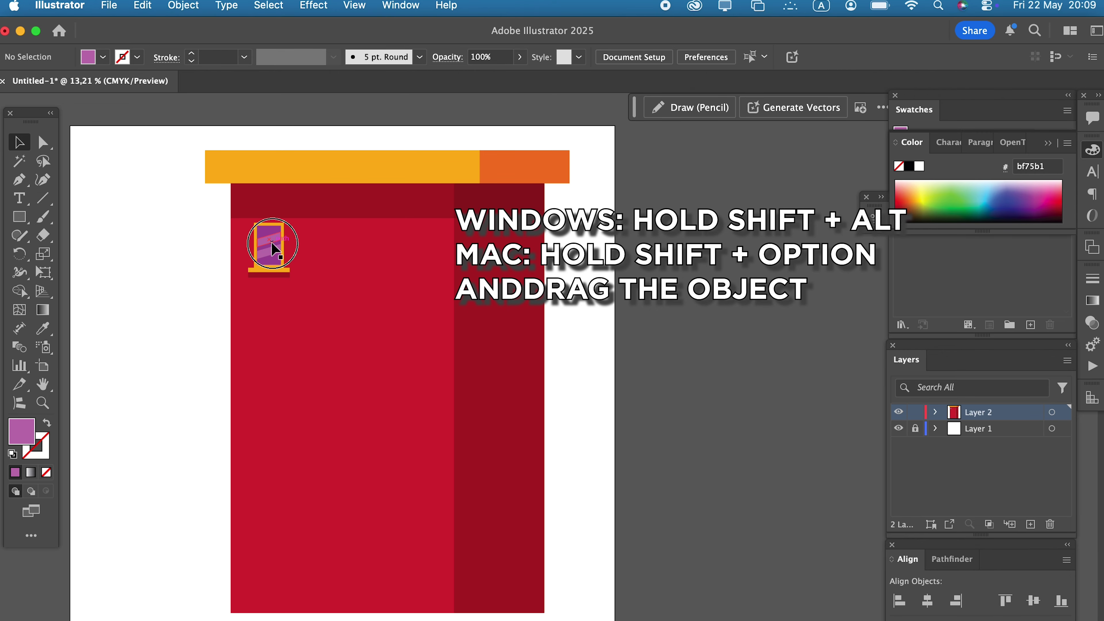
Duplicate the window straight down the wall at equal spacing to make a column of six windows
{"action": "left_click_drag", "start_coordinate": [273, 250], "coordinate": [282, 320]}
{"action": "key", "text": "super+d"}
{"action": "key", "text": "super+d"}
{"action": "key", "text": "super+d"}
{"action": "key", "text": "super+d"}
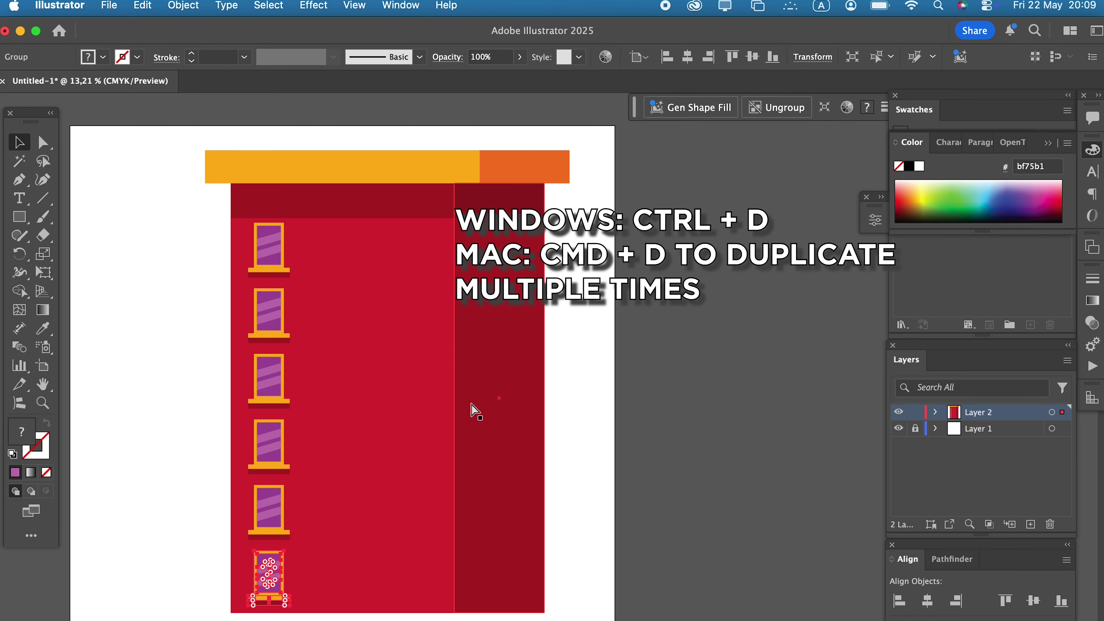
{"action": "left_click", "coordinate": [211, 610]}
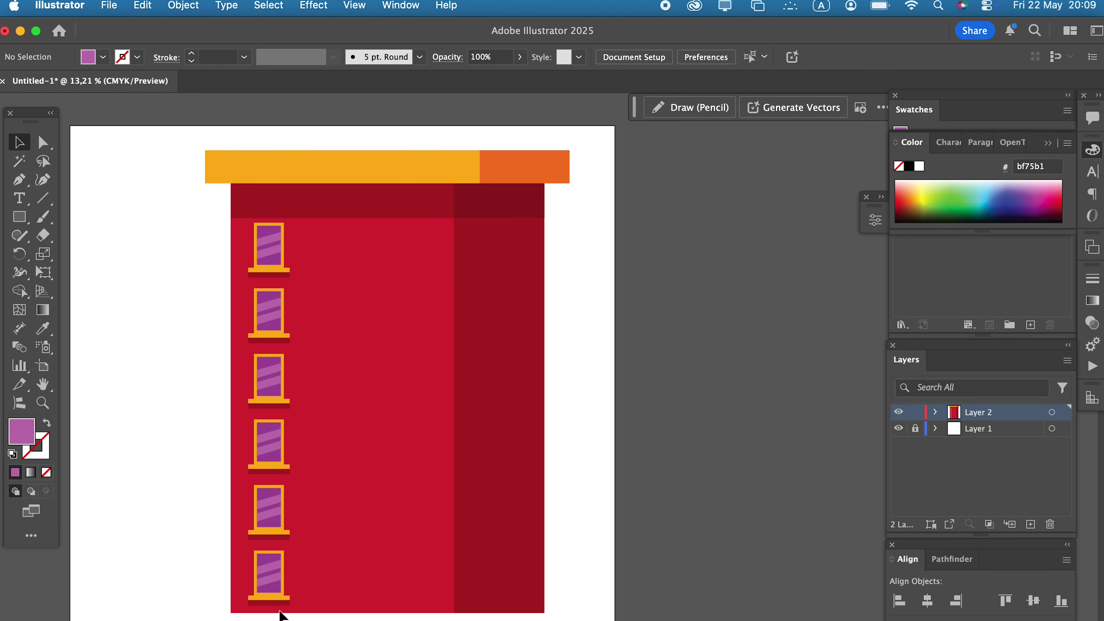
Group the six windows of the column, leaving the red wall out of the selection
{"action": "left_click_drag", "start_coordinate": [311, 435], "coordinate": [297, 231]}
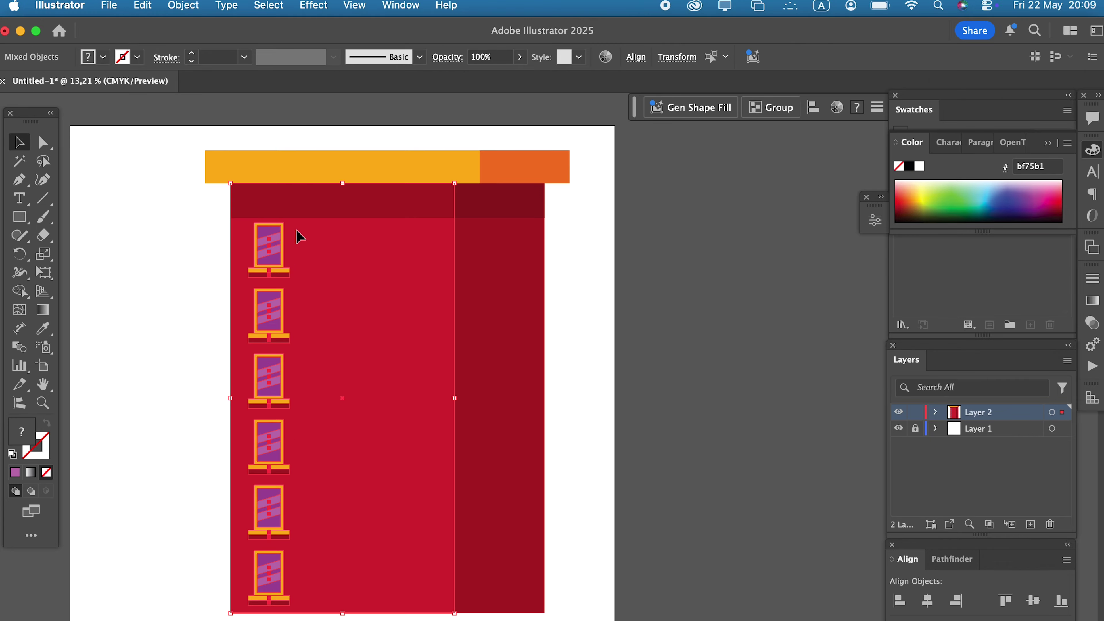
{"action": "key", "text": "super+g"}
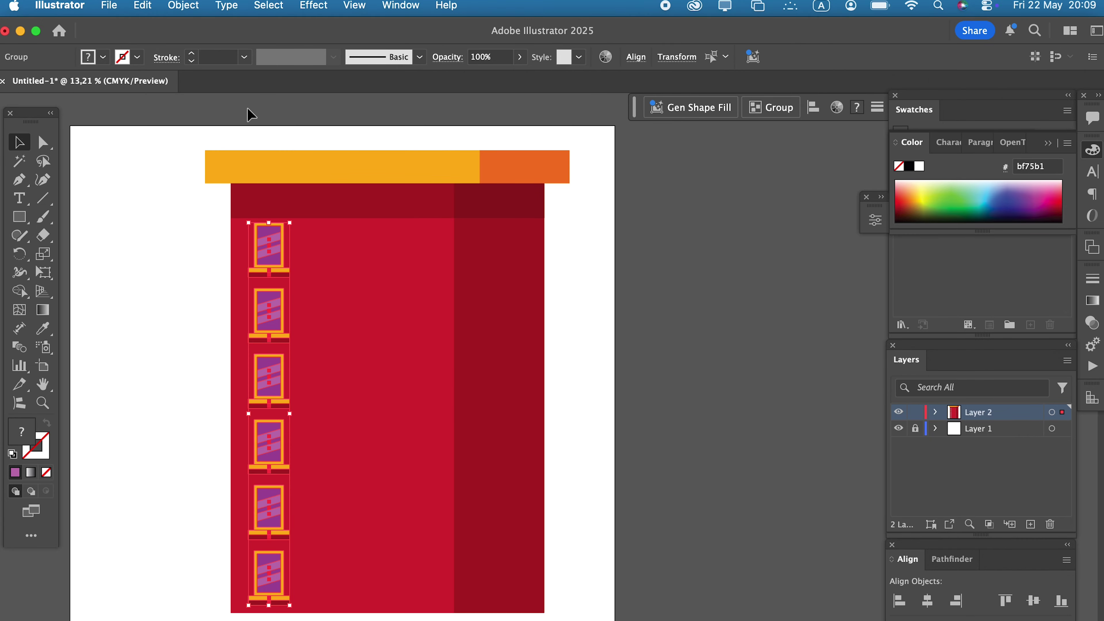
{"action": "left_click", "coordinate": [198, 9]}
{"action": "left_click", "coordinate": [210, 116]}
Centre the window column vertically on the red front wall, using the wall as the key object
{"action": "left_click", "coordinate": [386, 401], "text": "shift"}
{"action": "left_click", "coordinate": [398, 413]}
{"action": "left_click", "coordinate": [1034, 602]}
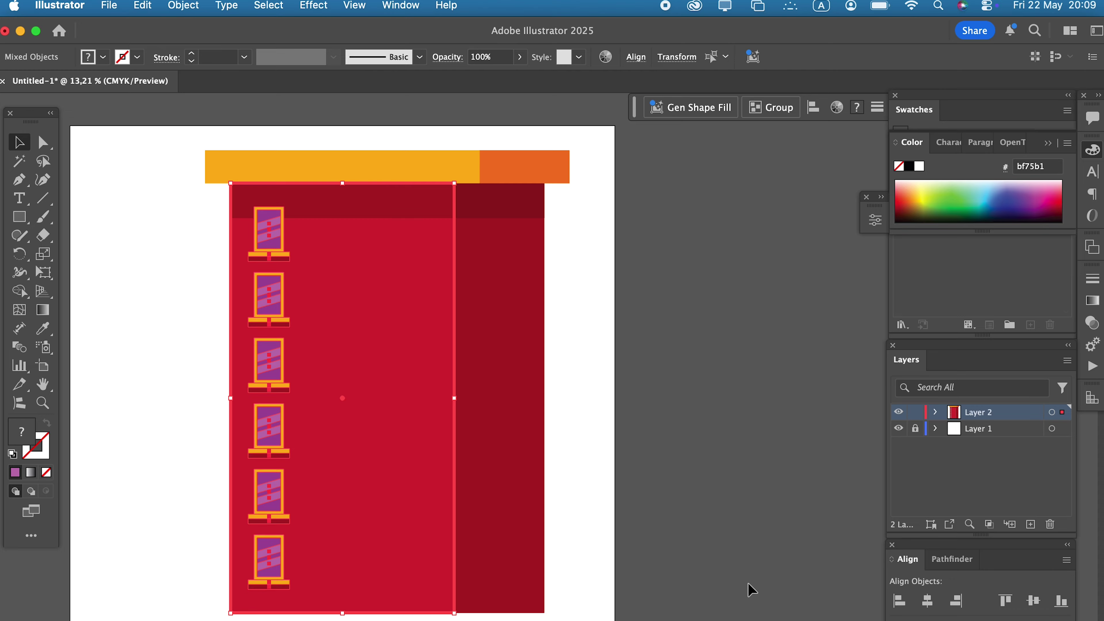
{"action": "left_click", "coordinate": [748, 585]}
Duplicate the window column sideways into four evenly spaced front columns plus a fifth centred on the shaded side wall
{"action": "left_click_drag", "start_coordinate": [283, 568], "coordinate": [326, 567]}
{"action": "key", "text": "super+d"}
{"action": "key", "text": "super+d"}
{"action": "key", "text": "super+d"}
{"action": "left_click_drag", "start_coordinate": [478, 583], "coordinate": [502, 584]}
{"action": "left_click", "coordinate": [617, 540]}
Recolour the six sill shadows on the shaded side wall to the darker red 941b1e
{"action": "left_click", "coordinate": [43, 142]}
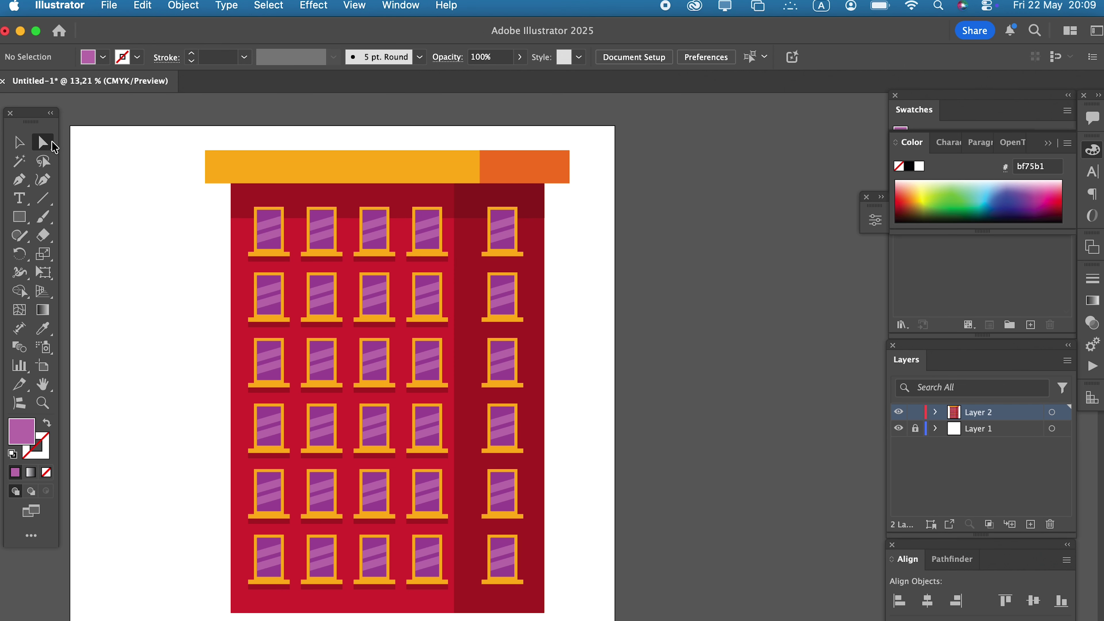
{"action": "left_click", "coordinate": [512, 263]}
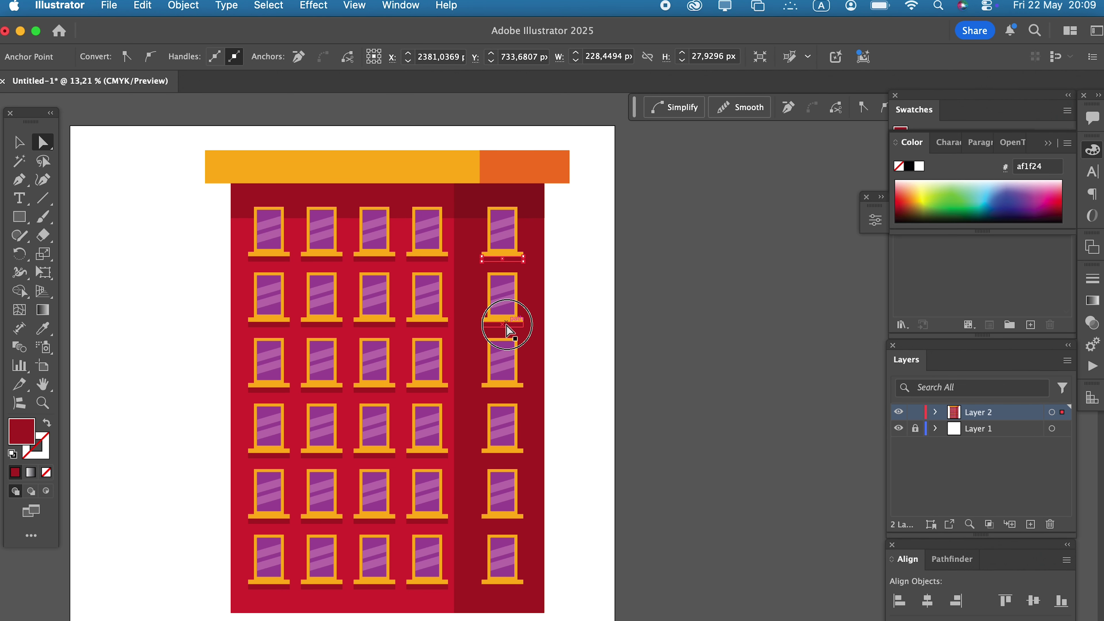
{"action": "left_click", "coordinate": [505, 324], "text": "shift"}
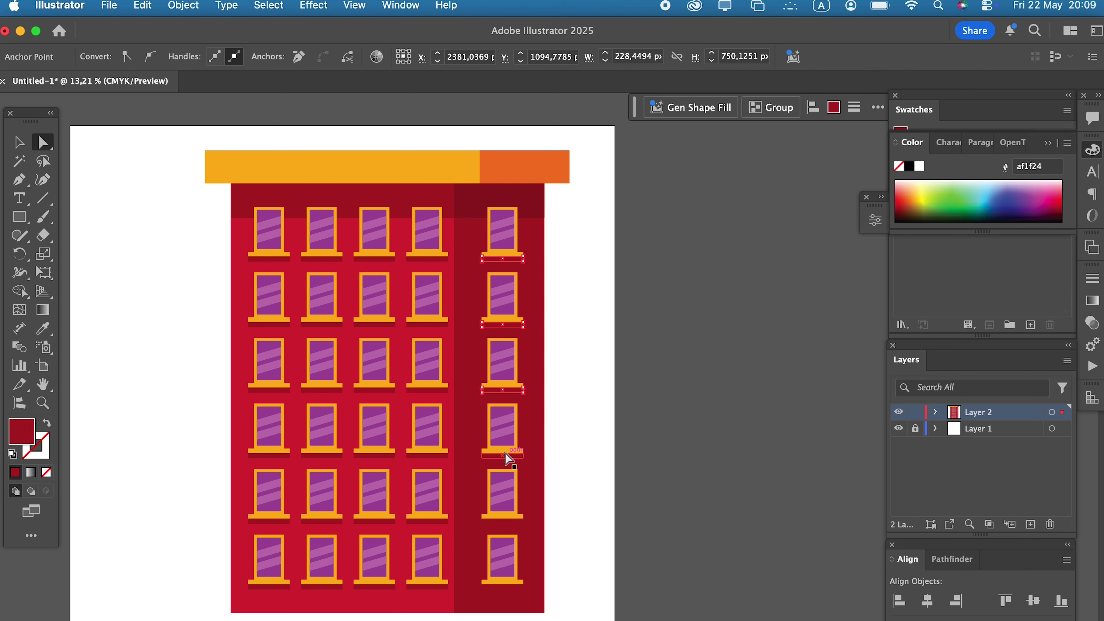
{"action": "left_click", "coordinate": [513, 595], "text": "shift"}
{"action": "left_click", "coordinate": [42, 328]}
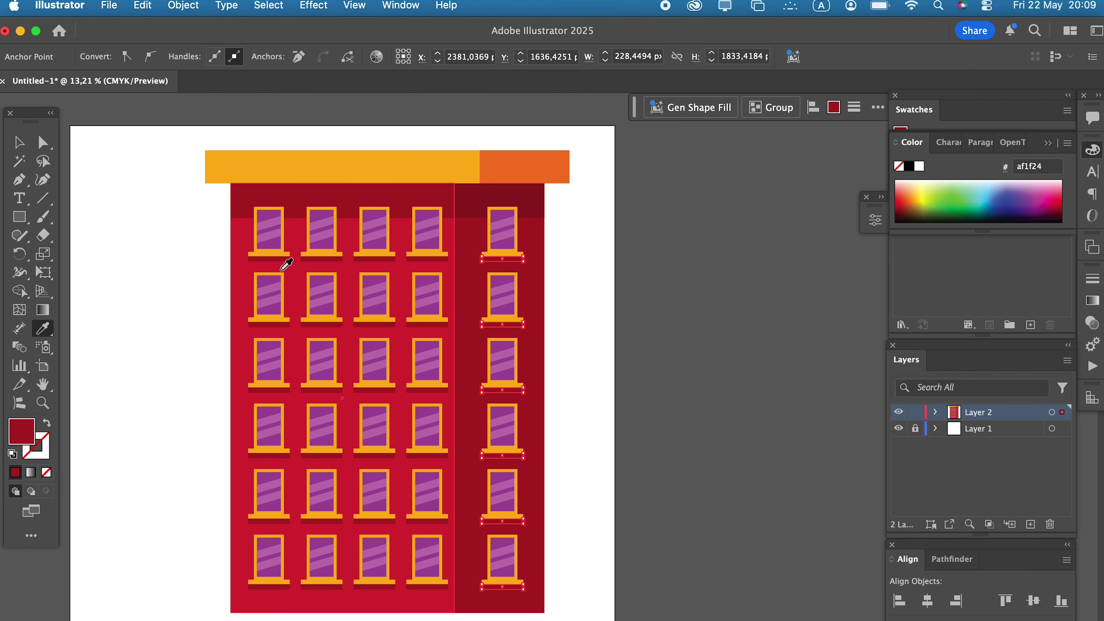
{"action": "key", "text": "z"}
{"action": "left_click_drag", "start_coordinate": [513, 260], "coordinate": [801, 402]}
{"action": "left_click_drag", "start_coordinate": [383, 202], "coordinate": [320, 336]}
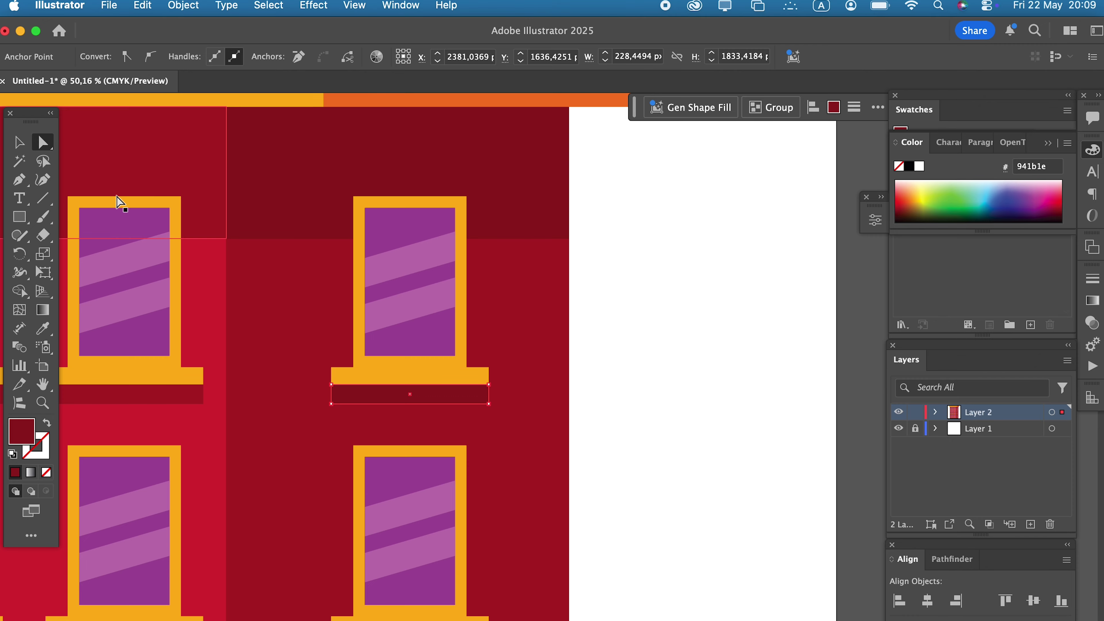
Recolour the yellow window frames and sills on the shaded side wall with the roof bar's orange
{"action": "scroll", "coordinate": [491, 498], "scroll_direction": "up", "scroll_amount": 3}
{"action": "left_click", "coordinate": [483, 486]}
{"action": "left_click", "coordinate": [45, 330]}
{"action": "left_click", "coordinate": [480, 205]}
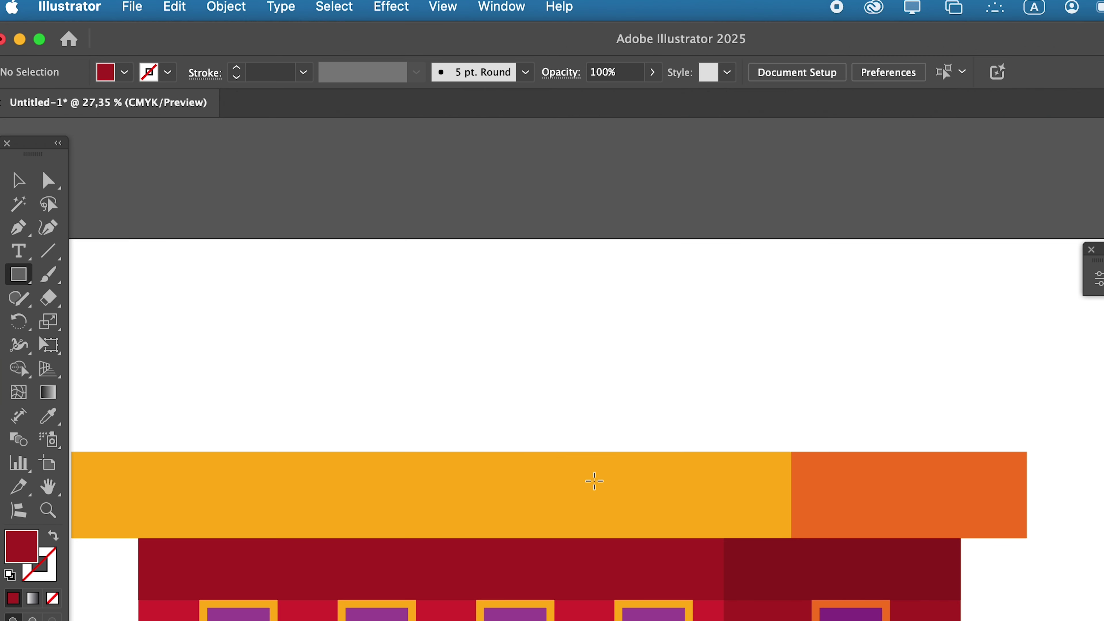
Draw a dark red rectangle standing on the roof bar and duplicate it in front
{"action": "left_click_drag", "start_coordinate": [525, 452], "coordinate": [831, 317]}
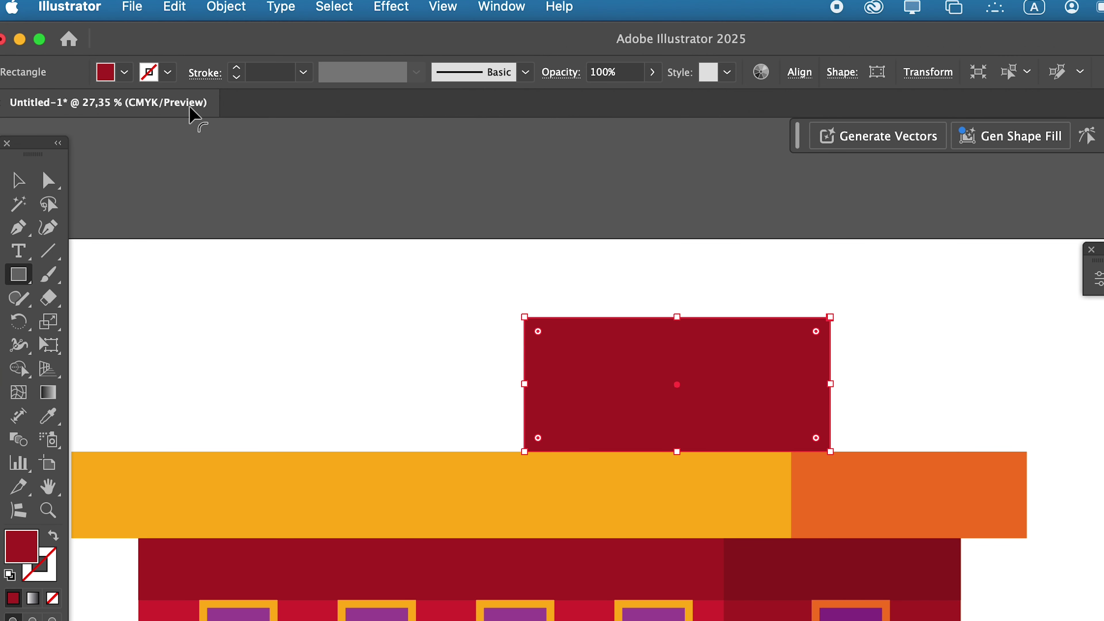
{"action": "key", "text": "v"}
{"action": "left_click", "coordinate": [170, 8]}
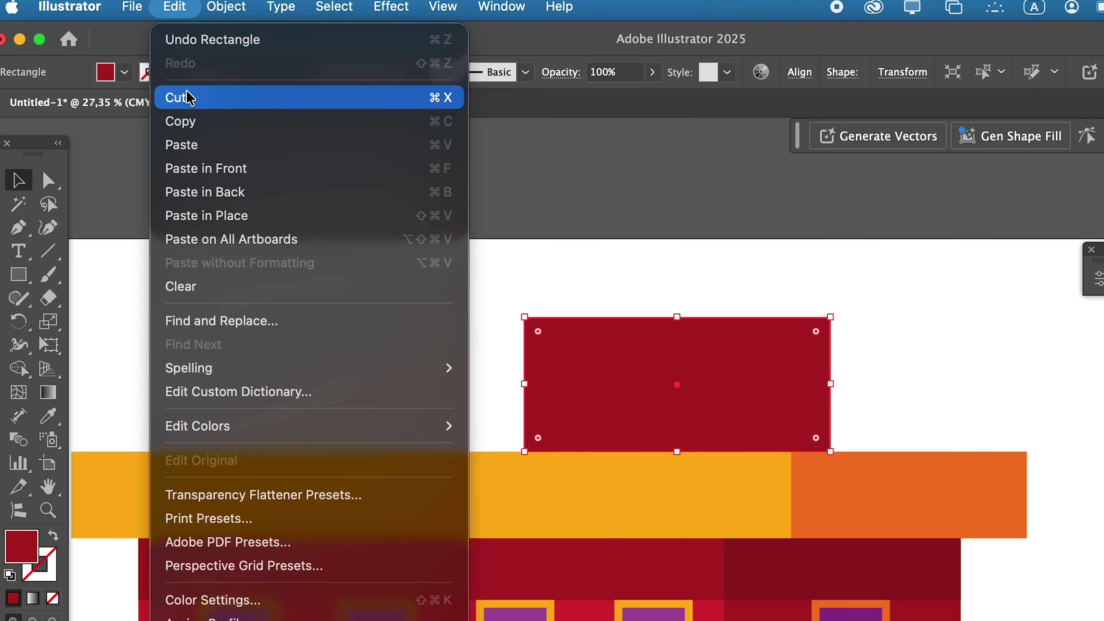
{"action": "left_click", "coordinate": [173, 6]}
{"action": "left_click", "coordinate": [173, 6]}
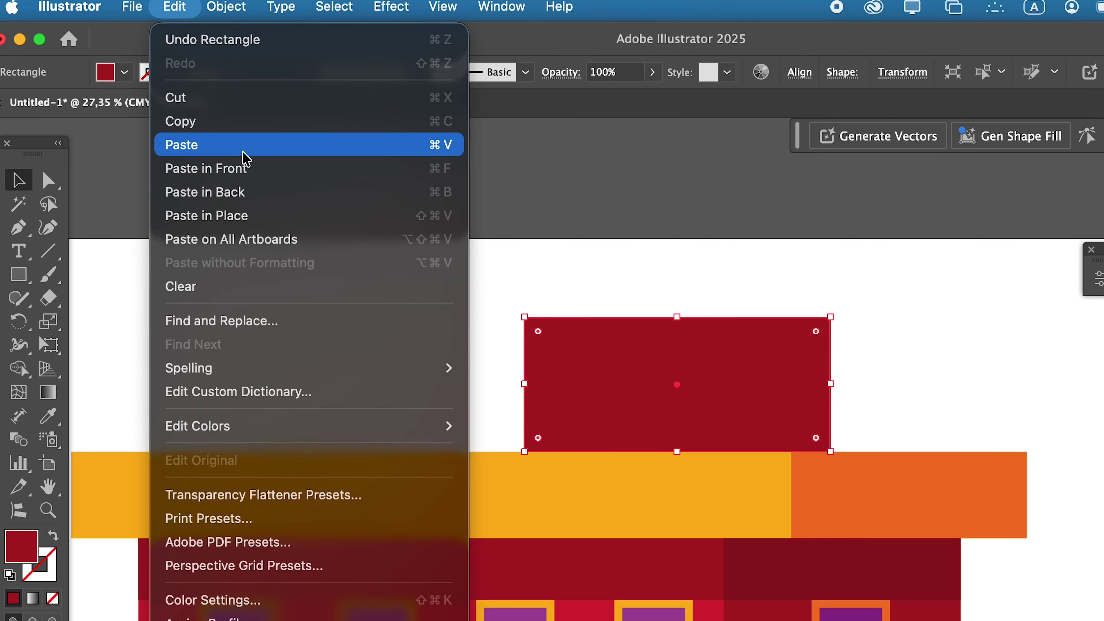
{"action": "left_click", "coordinate": [247, 169]}
Narrow the front copy to about two thirds of the width and recolour it with the front wall's bright red
{"action": "left_click_drag", "start_coordinate": [831, 384], "coordinate": [724, 424]}
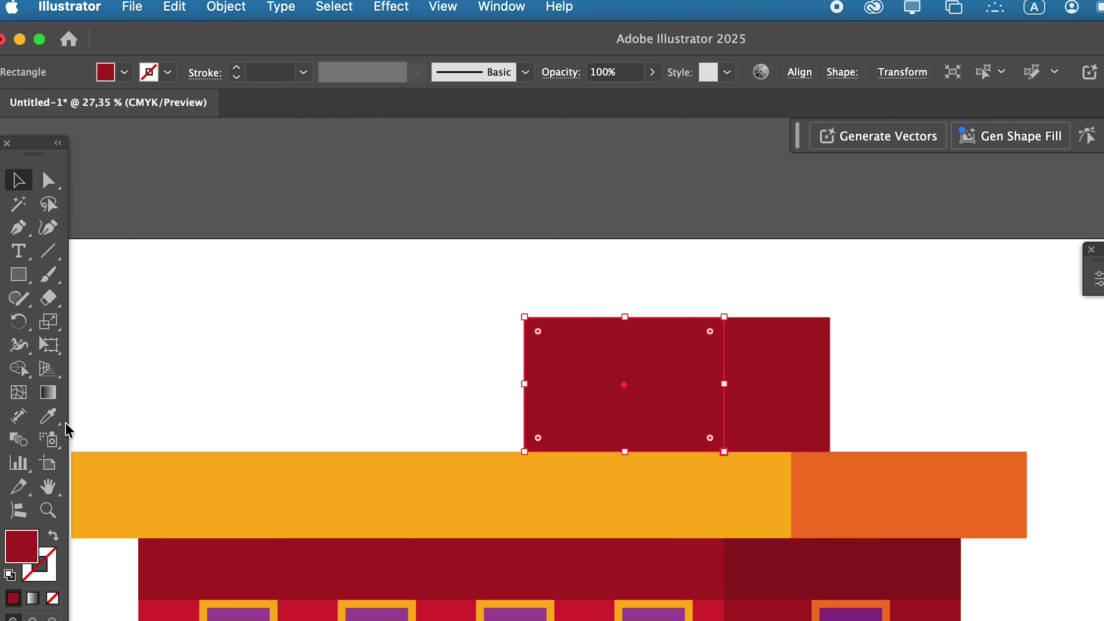
{"action": "left_click", "coordinate": [47, 415]}
{"action": "left_click", "coordinate": [432, 609]}
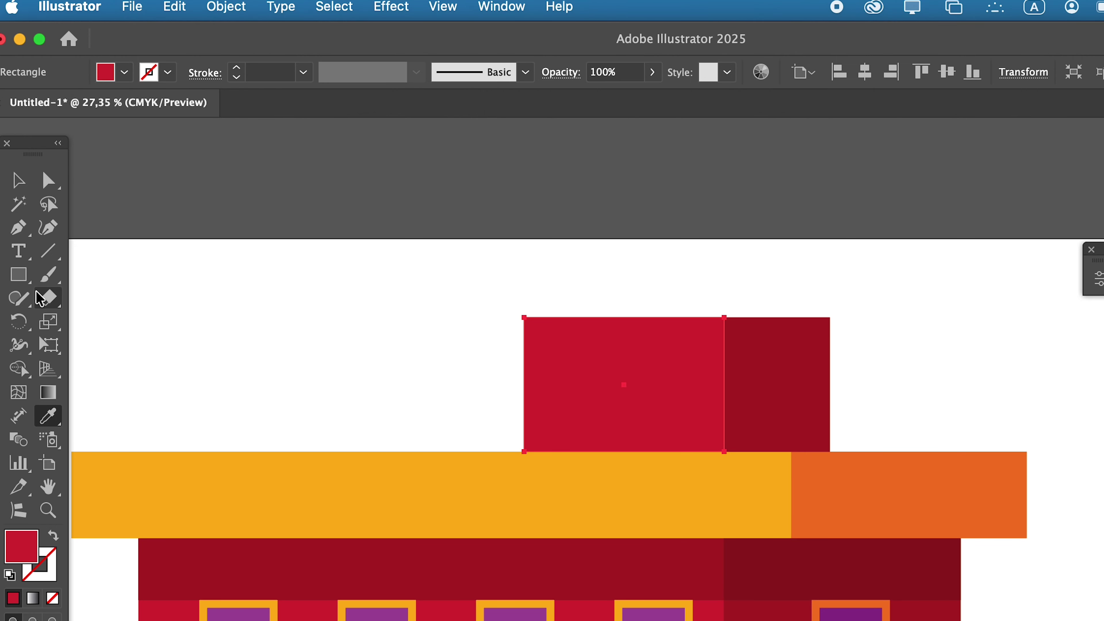
Draw a small square on the yellow roof bar beside the red box and fill it with greyish brown 846366
{"action": "left_click", "coordinate": [18, 274]}
{"action": "left_click_drag", "start_coordinate": [348, 450], "coordinate": [430, 399]}
{"action": "double_click", "coordinate": [21, 546]}
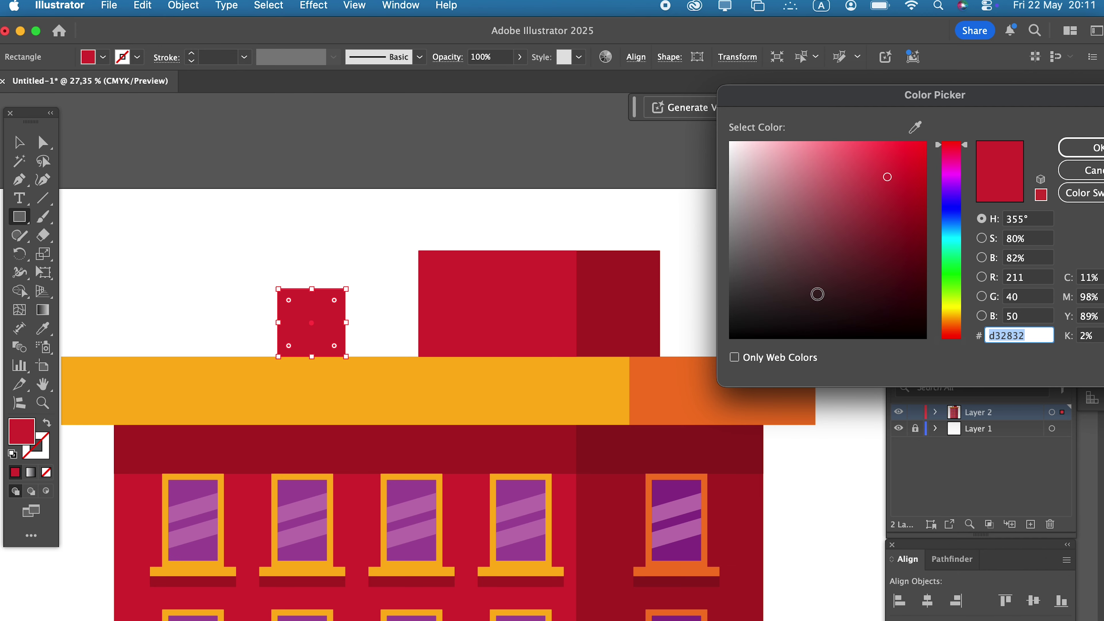
{"action": "left_click", "coordinate": [772, 231]}
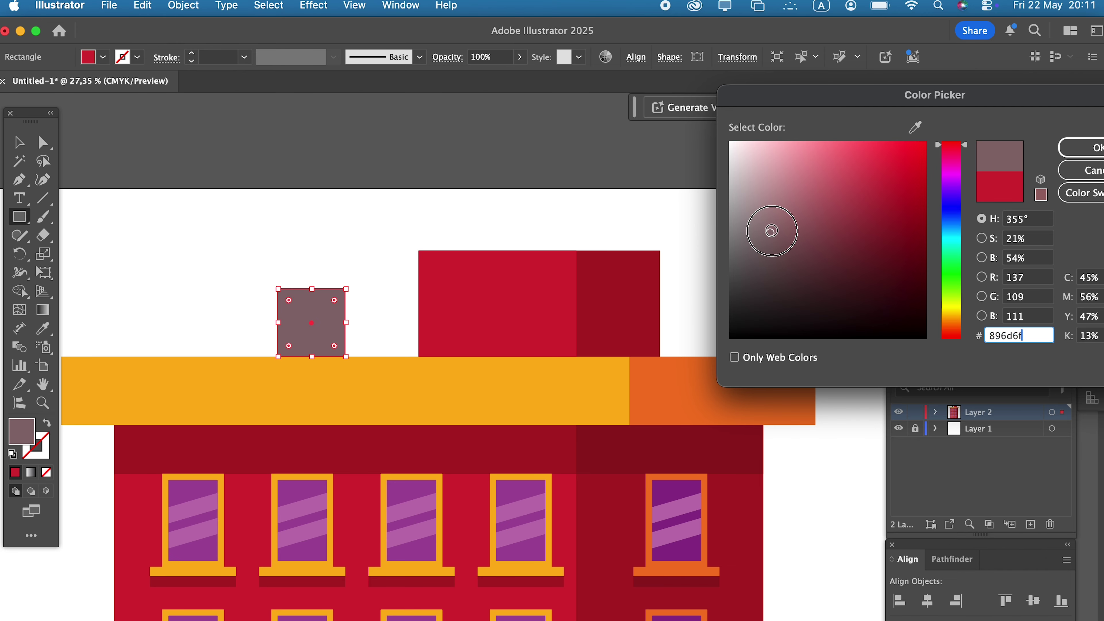
{"action": "left_click", "coordinate": [1094, 148]}
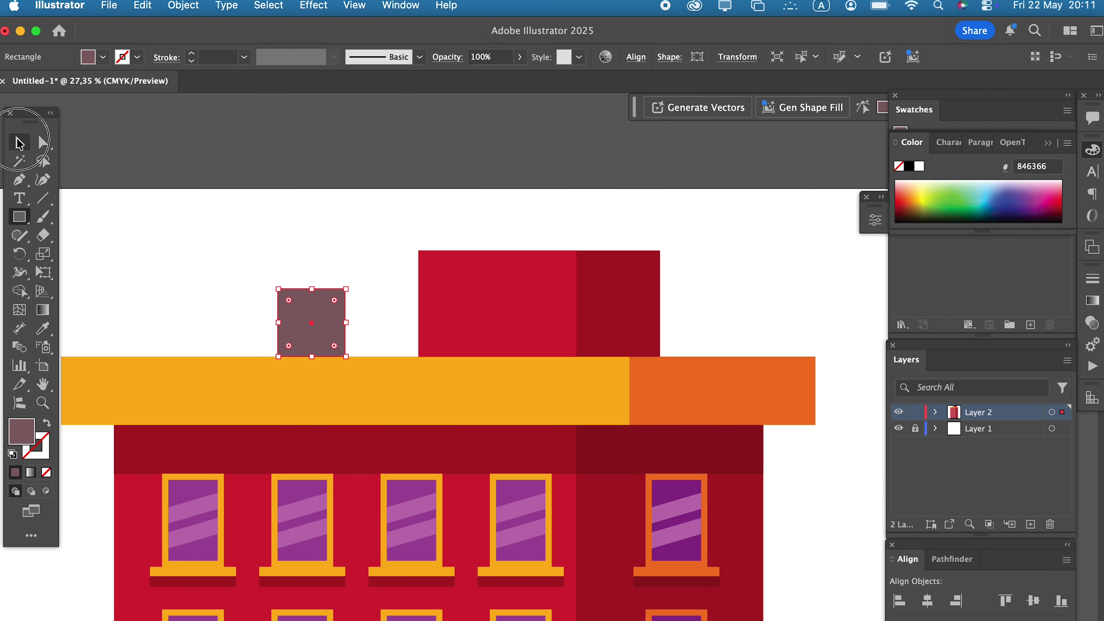
Duplicate the small brown square in place and reshape the copy into a narrower strip adjoining its right edge
{"action": "left_click", "coordinate": [20, 143]}
{"action": "left_click", "coordinate": [142, 5]}
{"action": "key", "text": "super+c"}
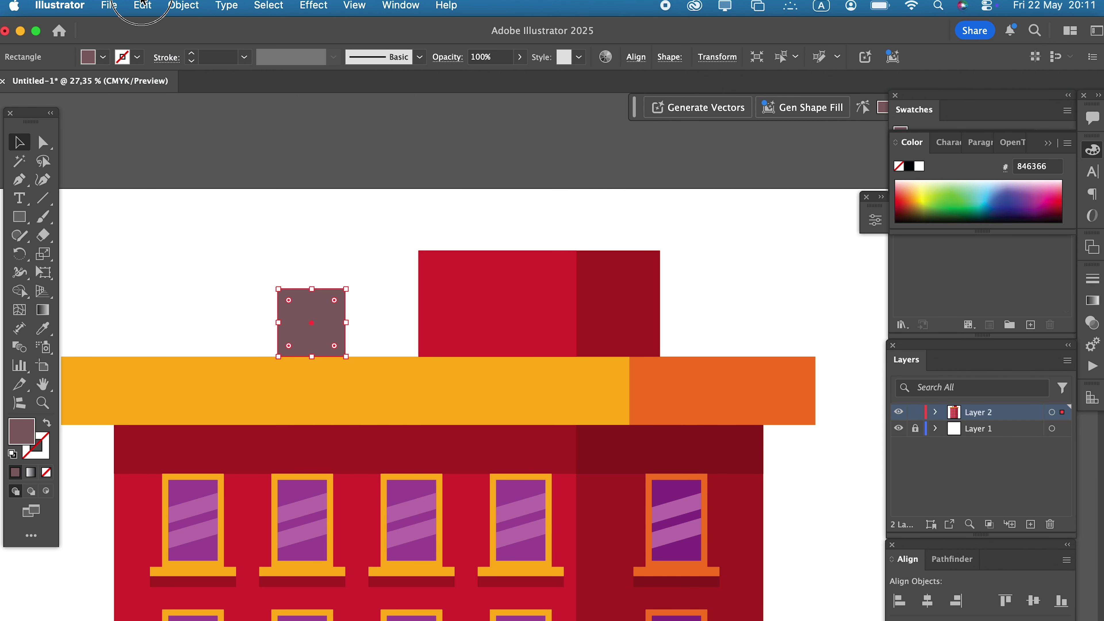
{"action": "left_click", "coordinate": [142, 5]}
{"action": "left_click", "coordinate": [174, 133]}
{"action": "left_click_drag", "start_coordinate": [277, 328], "coordinate": [396, 339]}
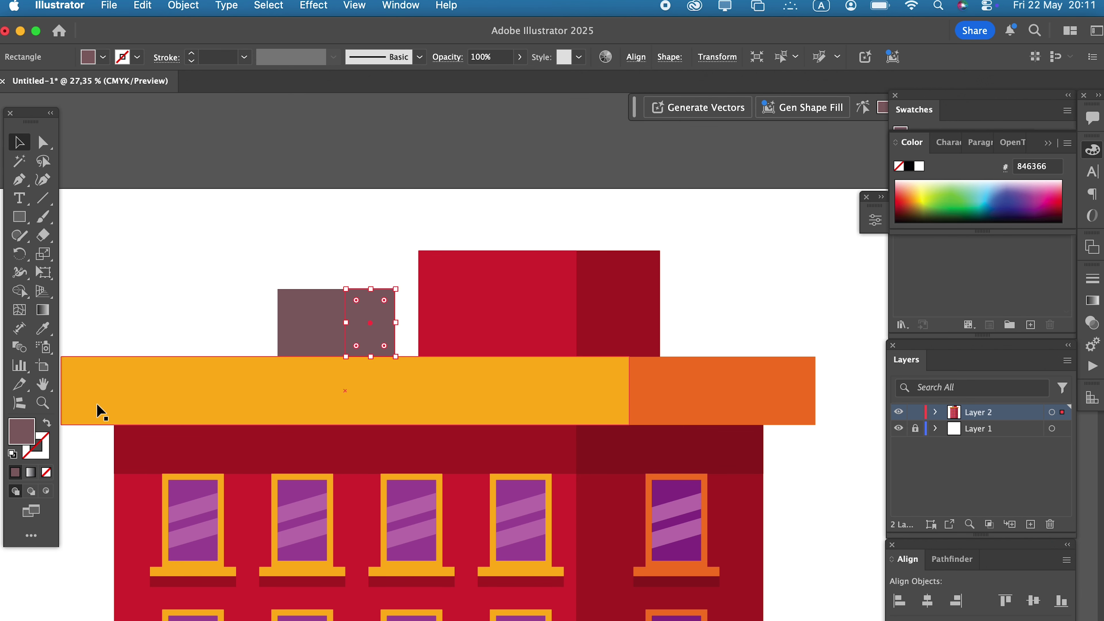
Fill the narrow strip beside the brown square with dark brown 594144
{"action": "double_click", "coordinate": [20, 430]}
{"action": "type", "text": "594144"}
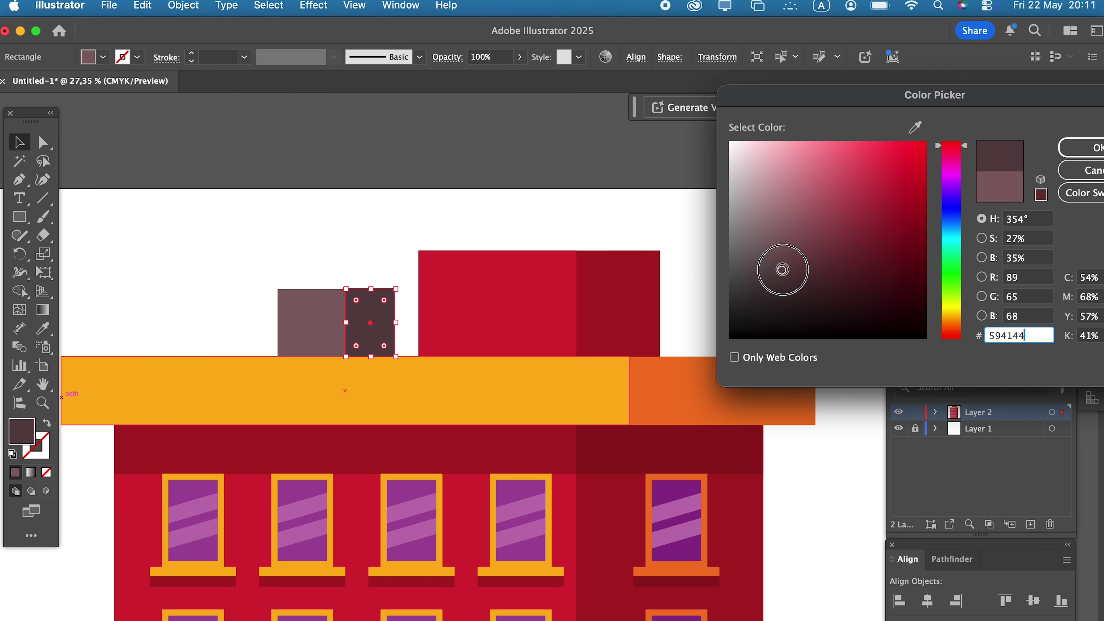
{"action": "key", "text": "Return"}
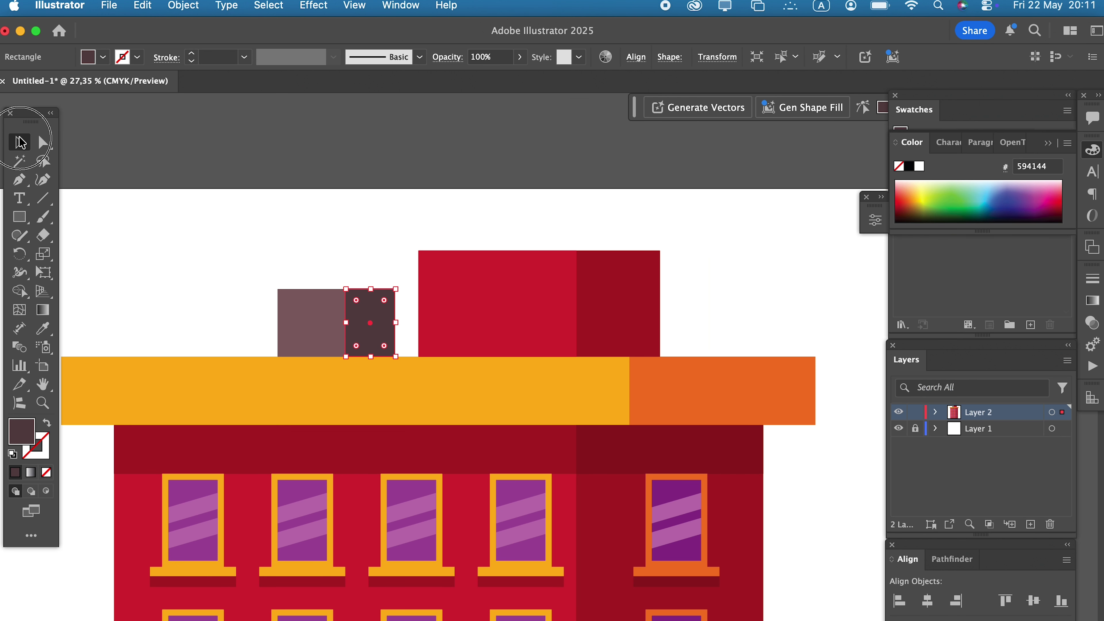
Lower the height of both brown rectangles slightly and group them into one rooftop block
{"action": "key", "text": "super+a"}
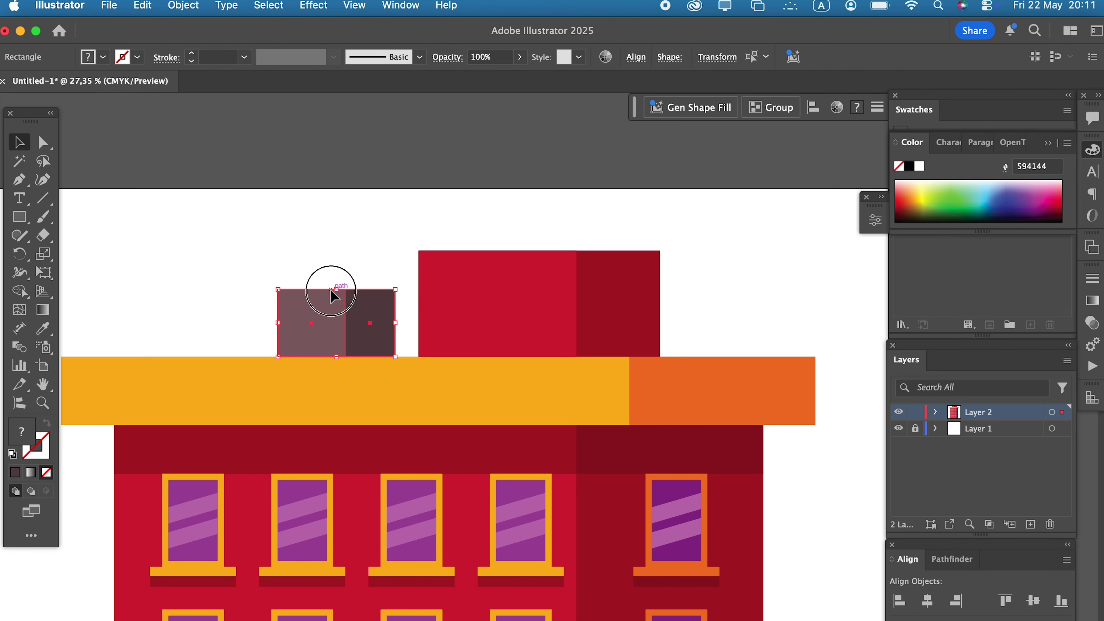
{"action": "mouse_move", "coordinate": [338, 290]}
{"action": "left_mouse_down"}
{"action": "mouse_move", "coordinate": [340, 320]}
{"action": "mouse_move", "coordinate": [338, 303]}
{"action": "left_mouse_up"}
{"action": "left_click", "coordinate": [194, 11]}
{"action": "key", "text": "super+g"}
Place copies of the brown rooftop block along the roof bar, one overlapping the red box's right edge
{"action": "left_click_drag", "start_coordinate": [369, 348], "coordinate": [291, 333]}
{"action": "left_click_drag", "start_coordinate": [372, 261], "coordinate": [222, 264]}
{"action": "left_click_drag", "start_coordinate": [334, 328], "coordinate": [457, 174]}
Send the rightmost brown rooftop block to the back, behind the red rooftop box
{"action": "left_click", "coordinate": [16, 143]}
{"action": "left_click", "coordinate": [200, 10]}
{"action": "mouse_move", "coordinate": [243, 50]}
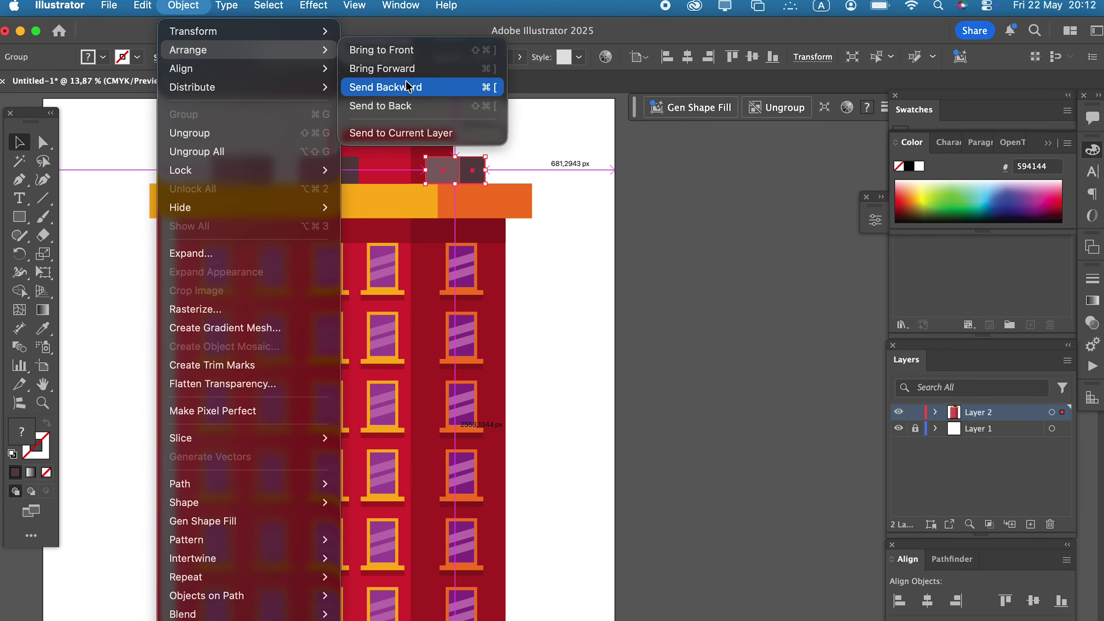
{"action": "left_click", "coordinate": [408, 106]}
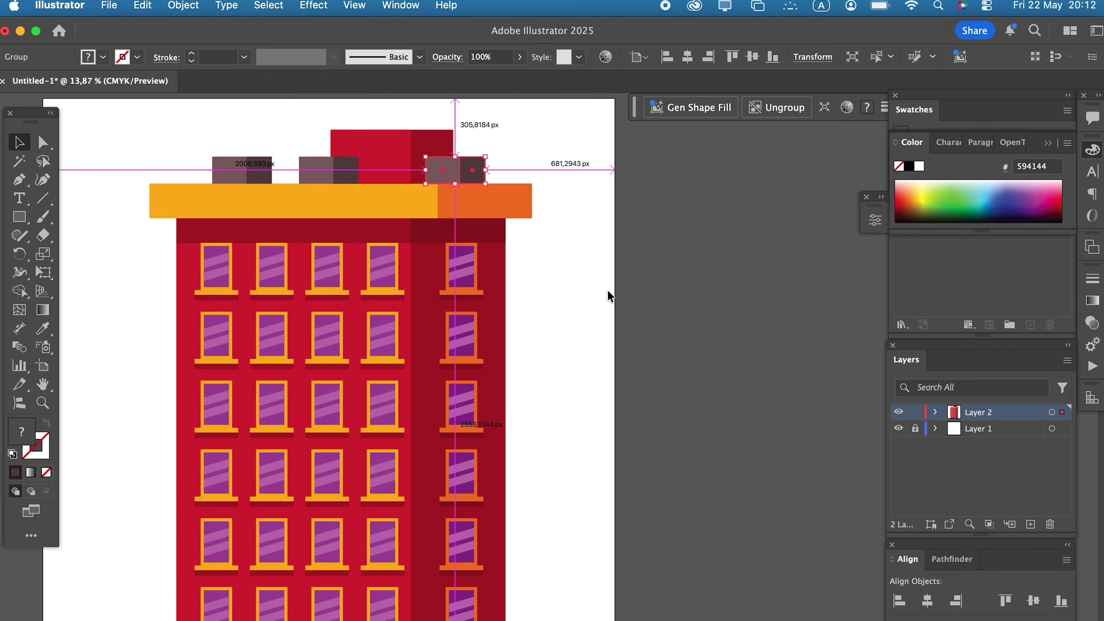
{"action": "left_click", "coordinate": [570, 530]}
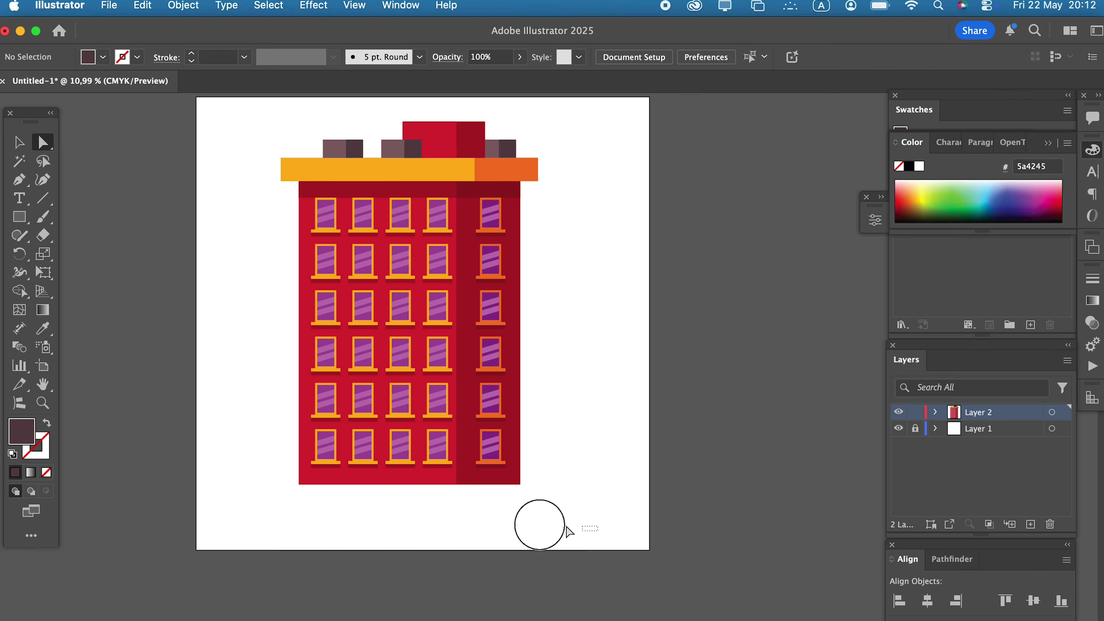
Lengthen the building's front and shaded side downward to leave room for an entrance below the last window row
{"action": "left_click_drag", "start_coordinate": [288, 487], "coordinate": [301, 528]}
{"action": "left_click", "coordinate": [668, 598]}
Draw a wide sign rectangle below the last row of front windows and fill it with grey-brown a07c80
{"action": "key", "text": "z"}
{"action": "left_click_drag", "start_coordinate": [465, 570], "coordinate": [695, 596]}
{"action": "left_click_drag", "start_coordinate": [655, 573], "coordinate": [784, 590]}
{"action": "left_click_drag", "start_coordinate": [303, 400], "coordinate": [329, 424]}
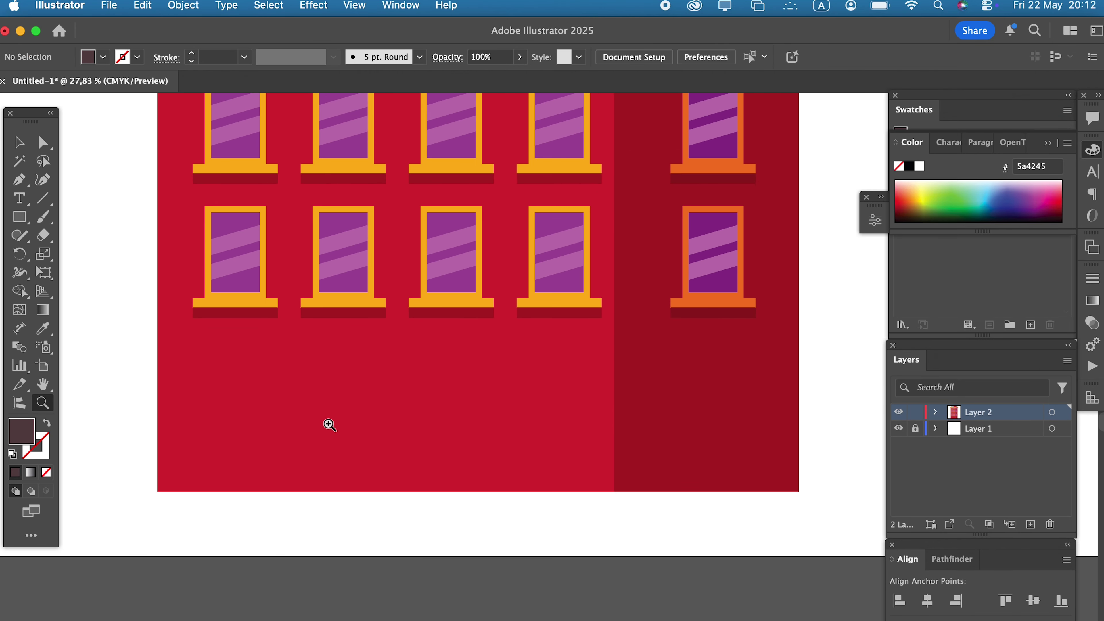
{"action": "left_click_drag", "start_coordinate": [192, 335], "coordinate": [599, 379]}
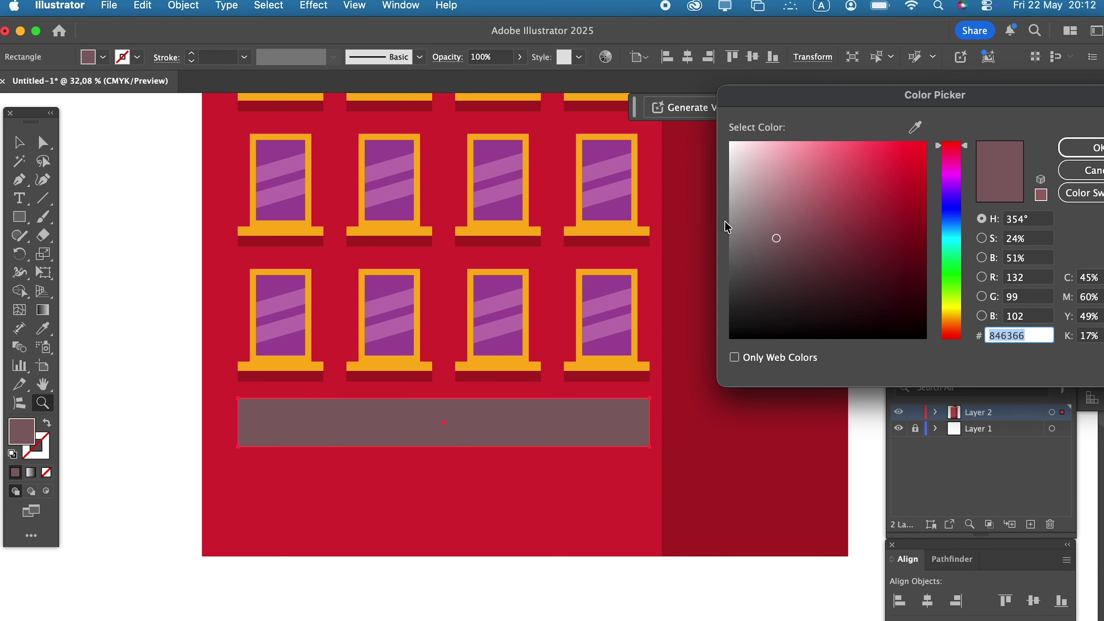
{"action": "left_click", "coordinate": [772, 222]}
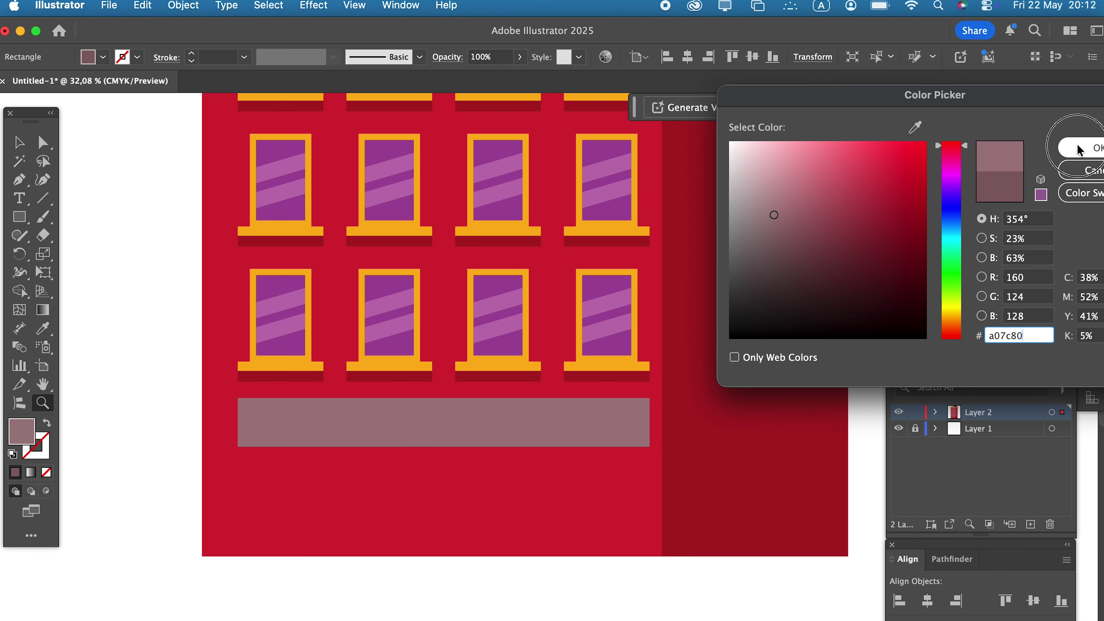
{"action": "left_click", "coordinate": [1080, 151]}
Draw a door rectangle centred under the sign, reaching the building's base, and fill it with the window frames' yellow-orange fcb116
{"action": "left_click", "coordinate": [19, 217]}
{"action": "left_click_drag", "start_coordinate": [359, 546], "coordinate": [488, 495]}
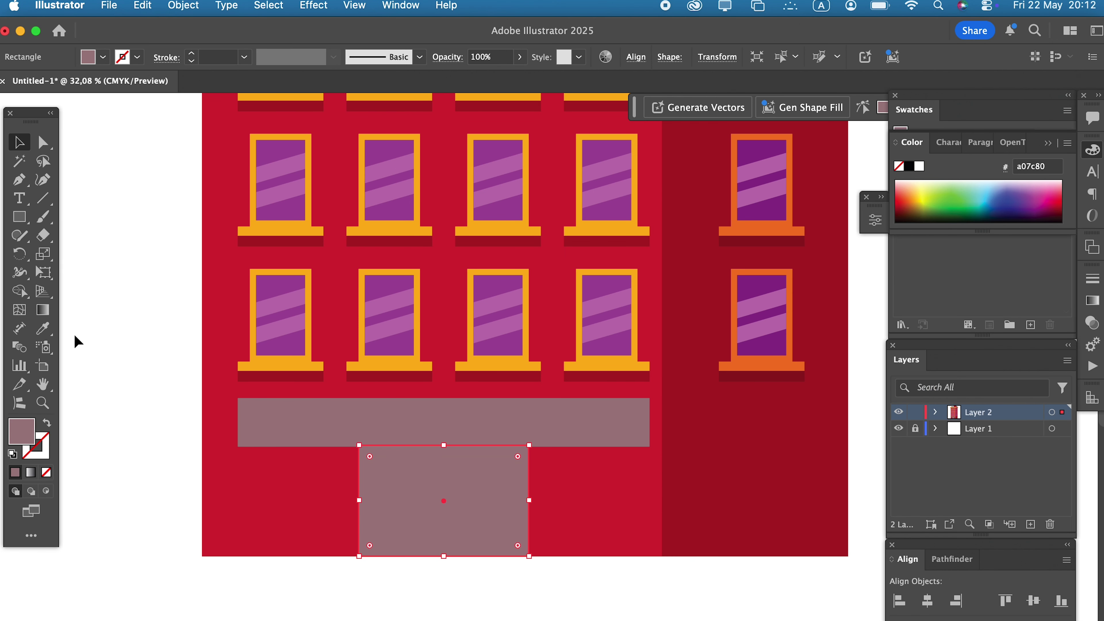
{"action": "key", "text": "i"}
{"action": "left_click", "coordinate": [370, 270]}
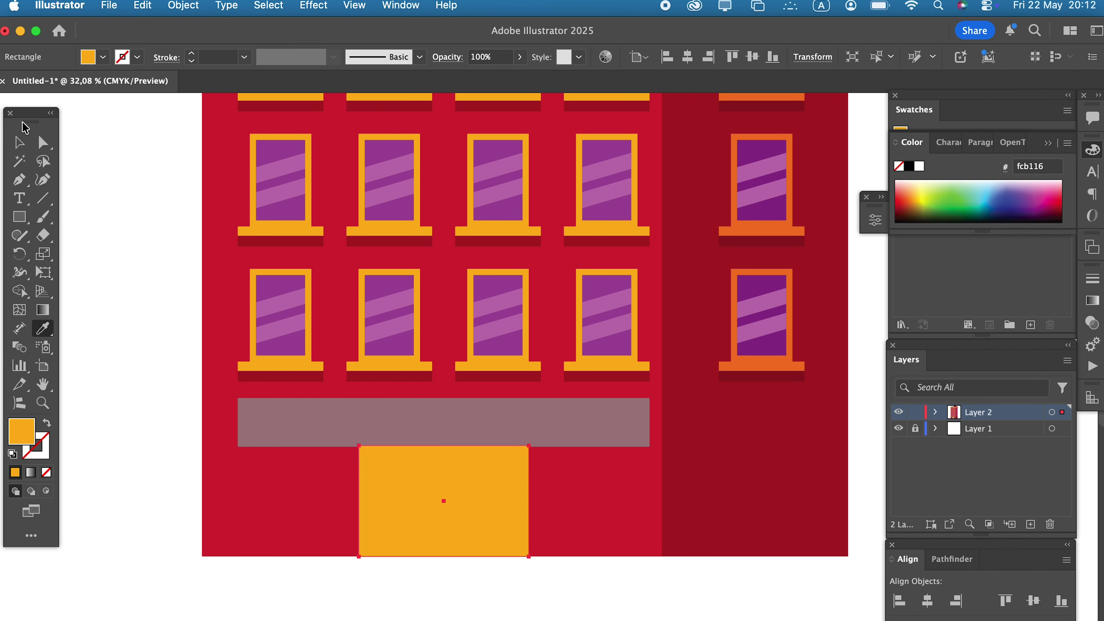
Offset the yellow-orange door rectangle's path inward to create a smaller rectangle inside it
{"action": "left_click", "coordinate": [24, 139]}
{"action": "left_click", "coordinate": [443, 452]}
{"action": "left_click", "coordinate": [183, 5]}
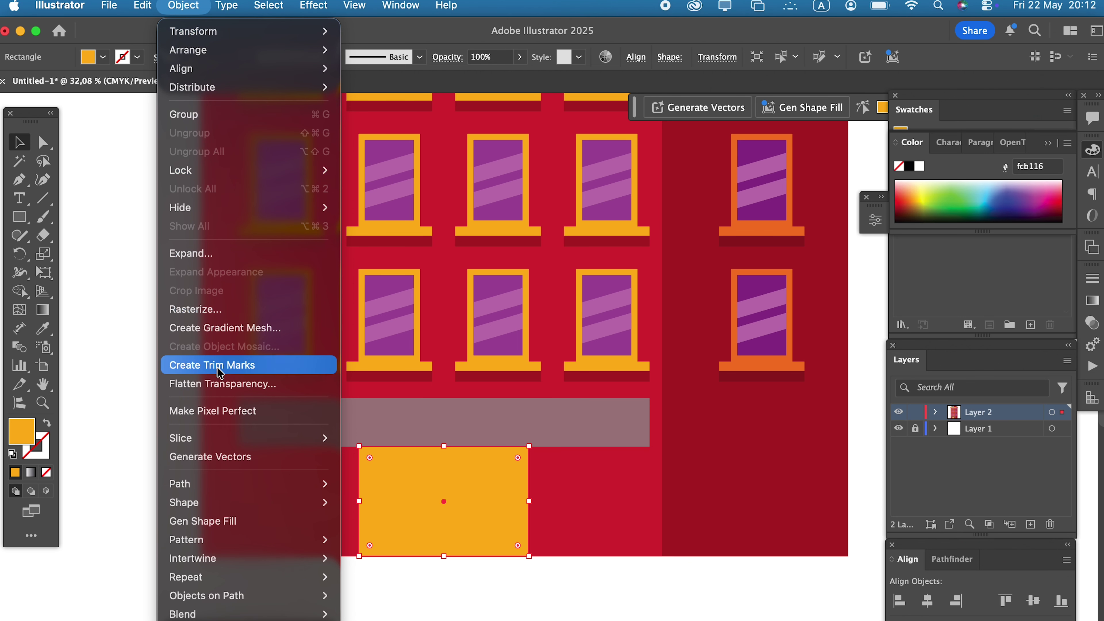
{"action": "mouse_move", "coordinate": [244, 484]}
{"action": "left_click", "coordinate": [381, 500]}
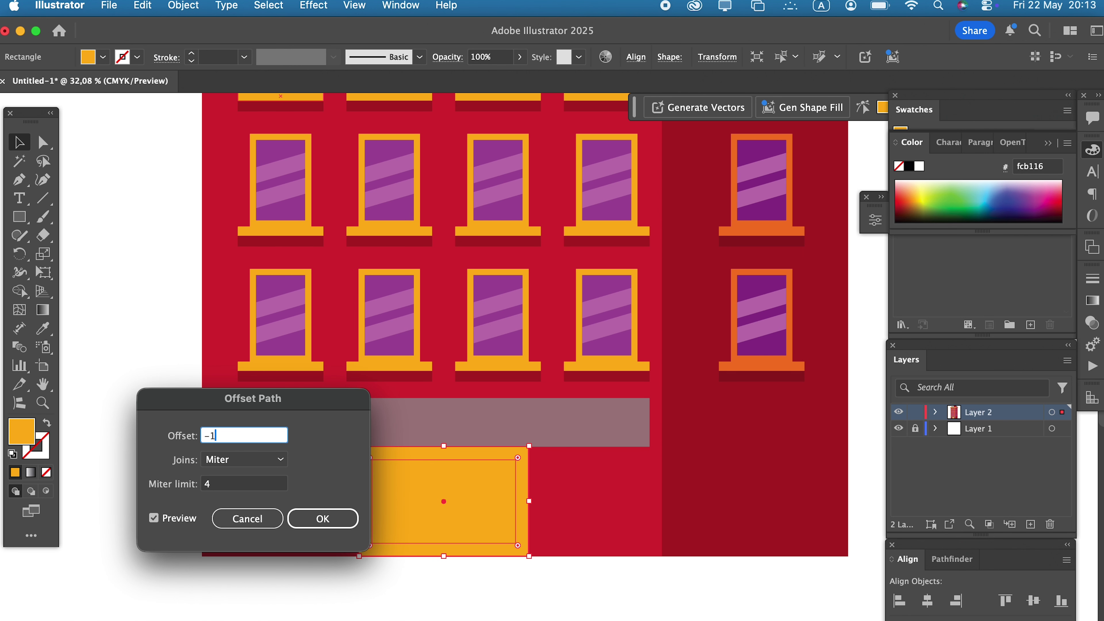
{"action": "left_click", "coordinate": [323, 518]}
Fill the inner door rectangle with the windows' purple a54d9d and extend it down to the building's base
{"action": "scroll", "coordinate": [381, 415], "scroll_direction": "down", "scroll_amount": 1}
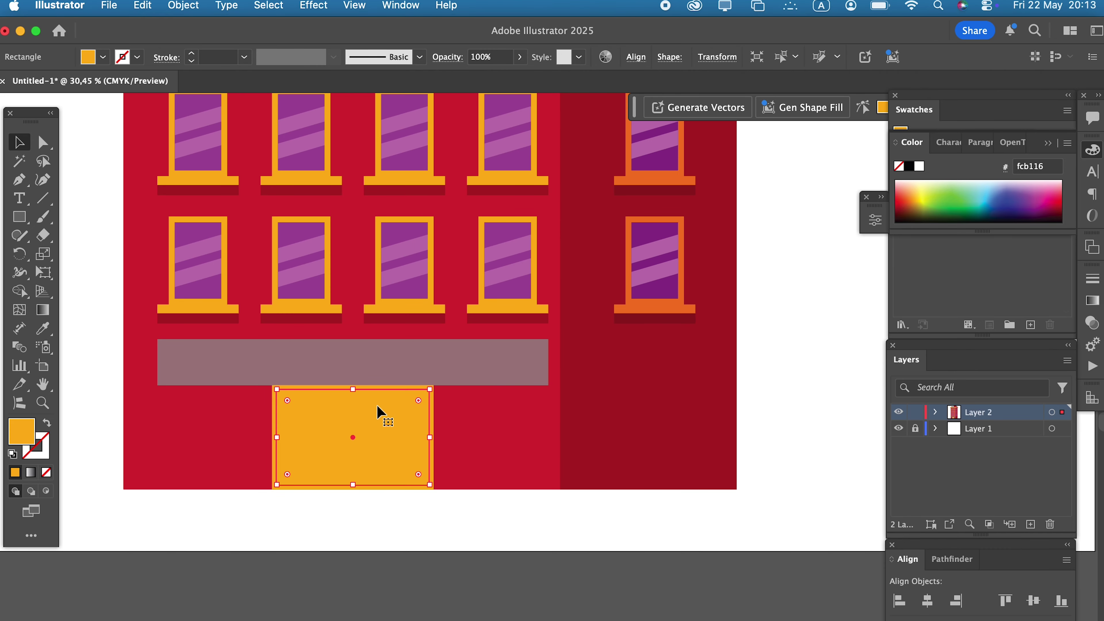
{"action": "left_click", "coordinate": [44, 329]}
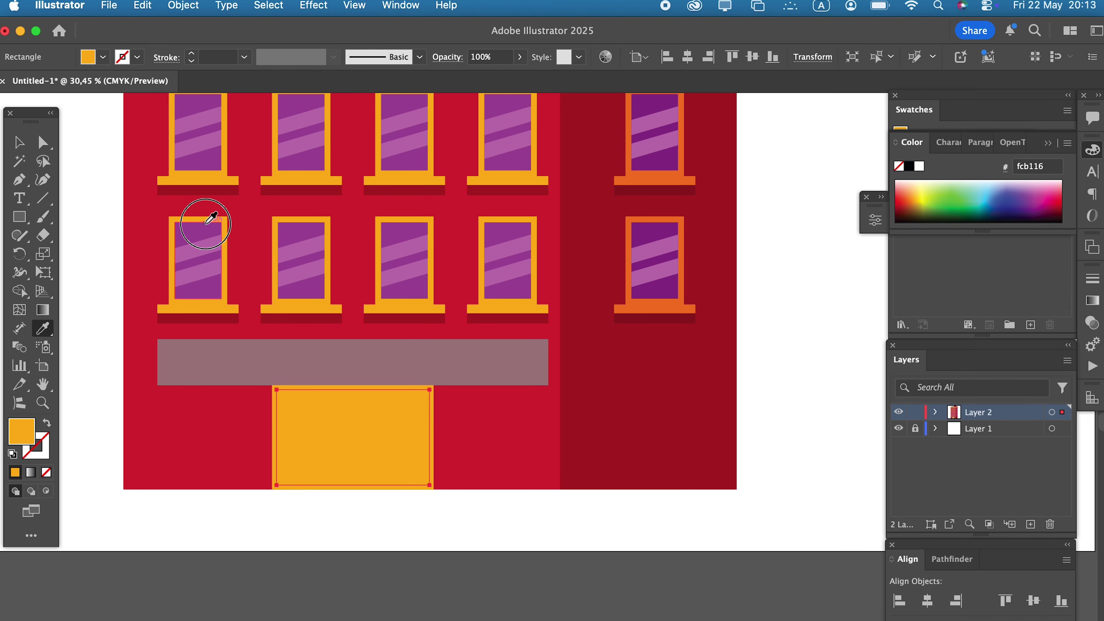
{"action": "left_click", "coordinate": [212, 219]}
{"action": "scroll", "coordinate": [273, 439], "scroll_direction": "up", "scroll_amount": 5}
{"action": "key", "text": "v"}
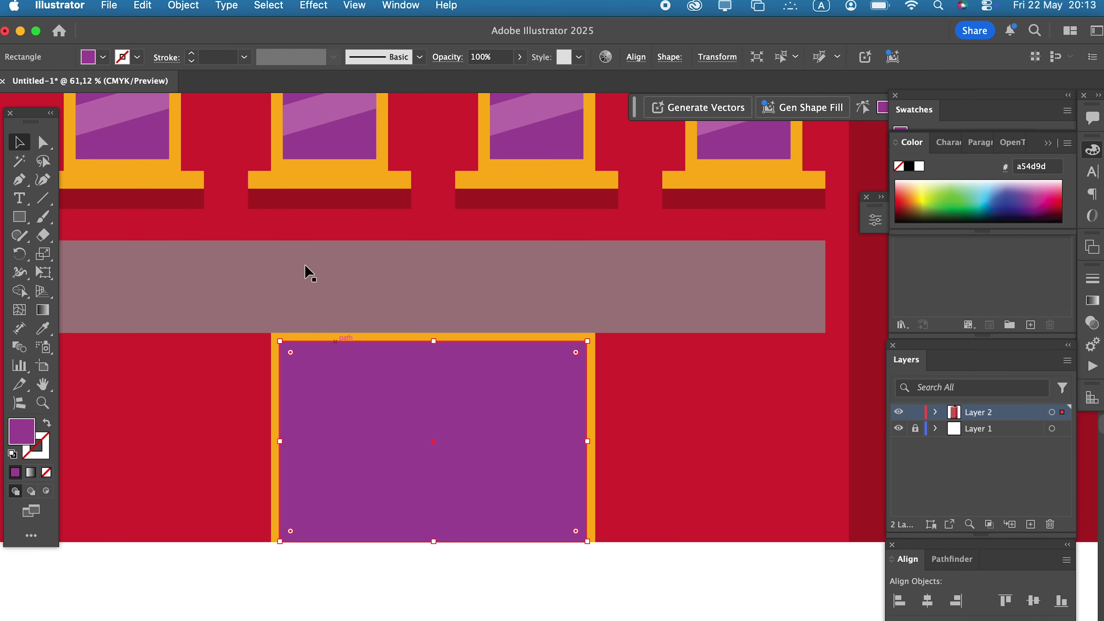
Make a central door divider by narrowing an in-place copy of the purple rectangle and filling it with yellow-orange fcb116
{"action": "left_click", "coordinate": [156, 13]}
{"action": "left_click", "coordinate": [153, 95]}
{"action": "left_click", "coordinate": [143, 6]}
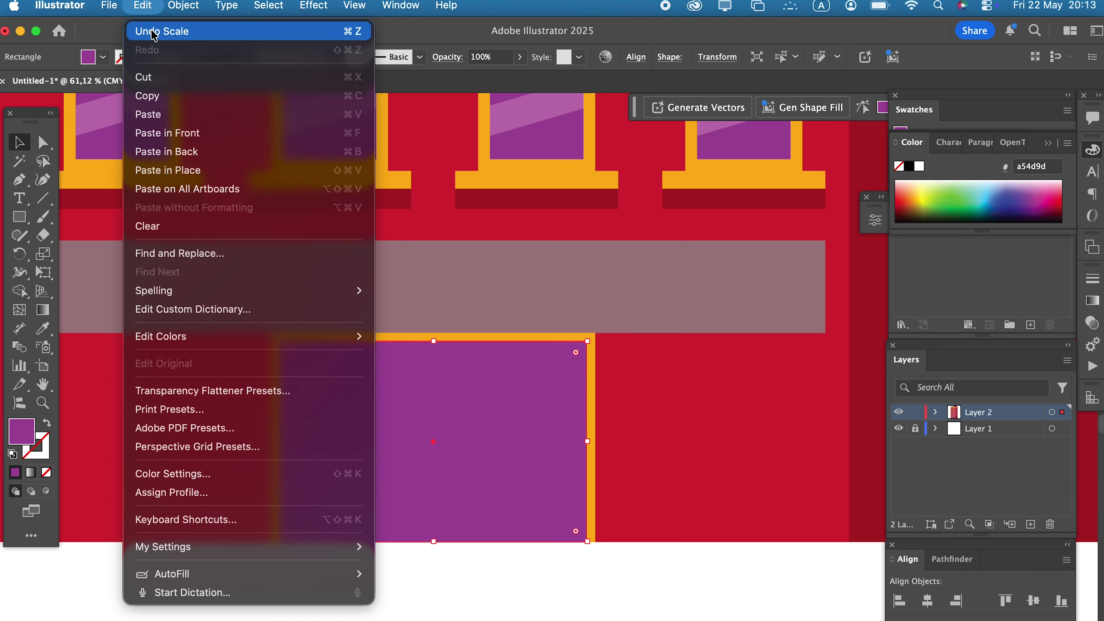
{"action": "left_click", "coordinate": [170, 132]}
{"action": "left_click_drag", "start_coordinate": [280, 442], "coordinate": [426, 441]}
{"action": "left_click", "coordinate": [42, 329]}
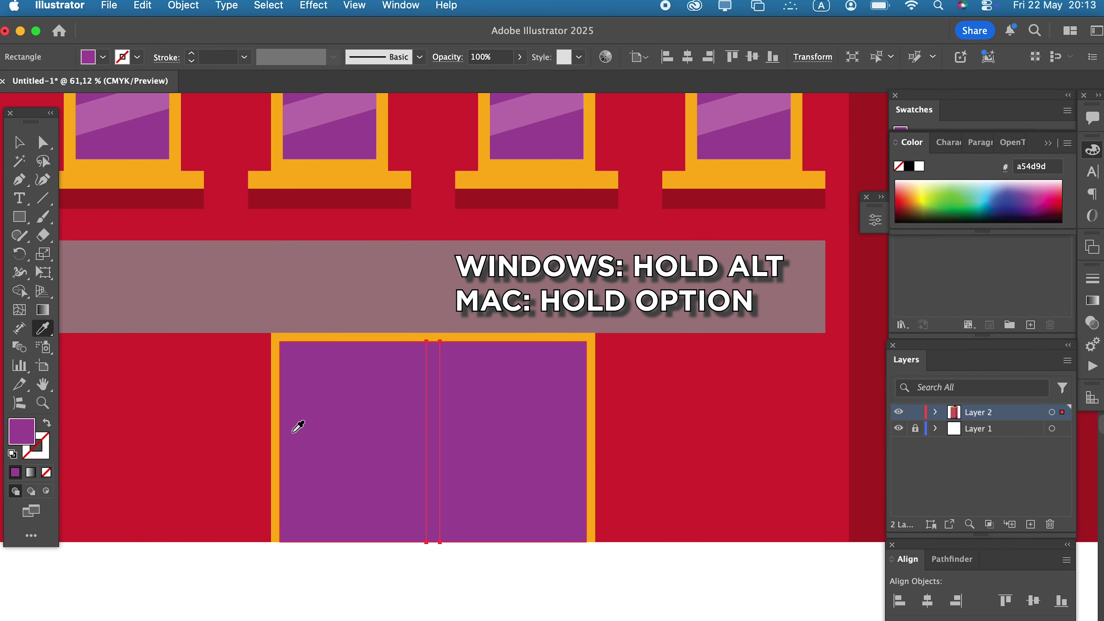
{"action": "left_click", "coordinate": [275, 424]}
Draw a horizontal band across the left door panel and fill it with the window reflections' light purple bf75b1
{"action": "left_click", "coordinate": [20, 216]}
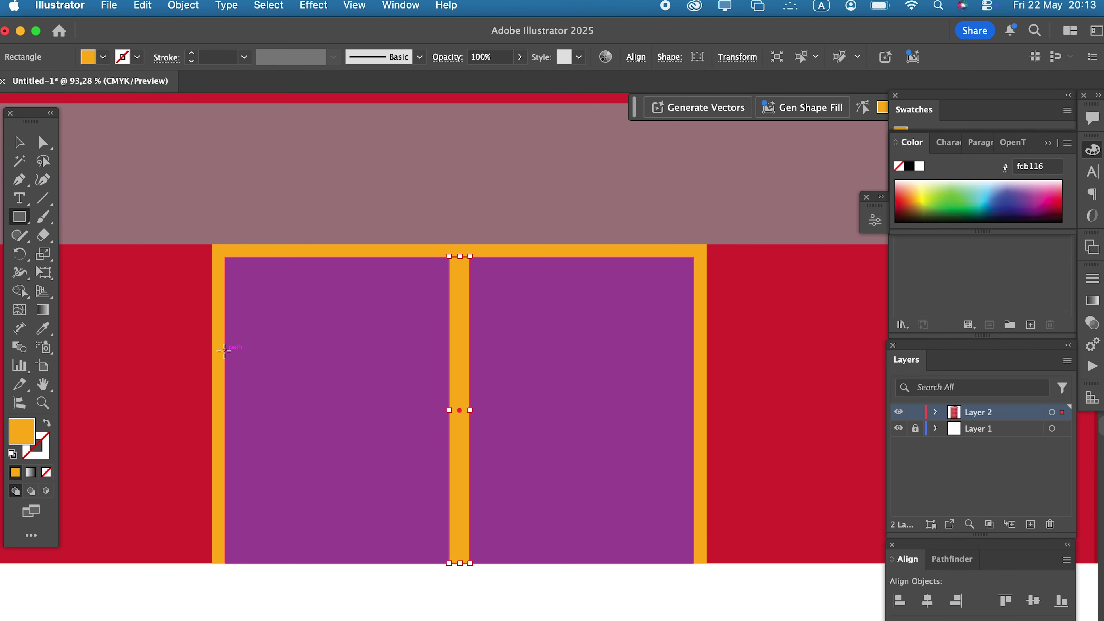
{"action": "mouse_move", "coordinate": [226, 351]}
{"action": "left_mouse_down"}
{"action": "mouse_move", "coordinate": [451, 456]}
{"action": "mouse_move", "coordinate": [444, 395]}
{"action": "mouse_move", "coordinate": [288, 429]}
{"action": "left_mouse_up"}
{"action": "key", "text": "z"}
{"action": "key", "text": "space"}
{"action": "left_click_drag", "start_coordinate": [288, 428], "coordinate": [274, 537]}
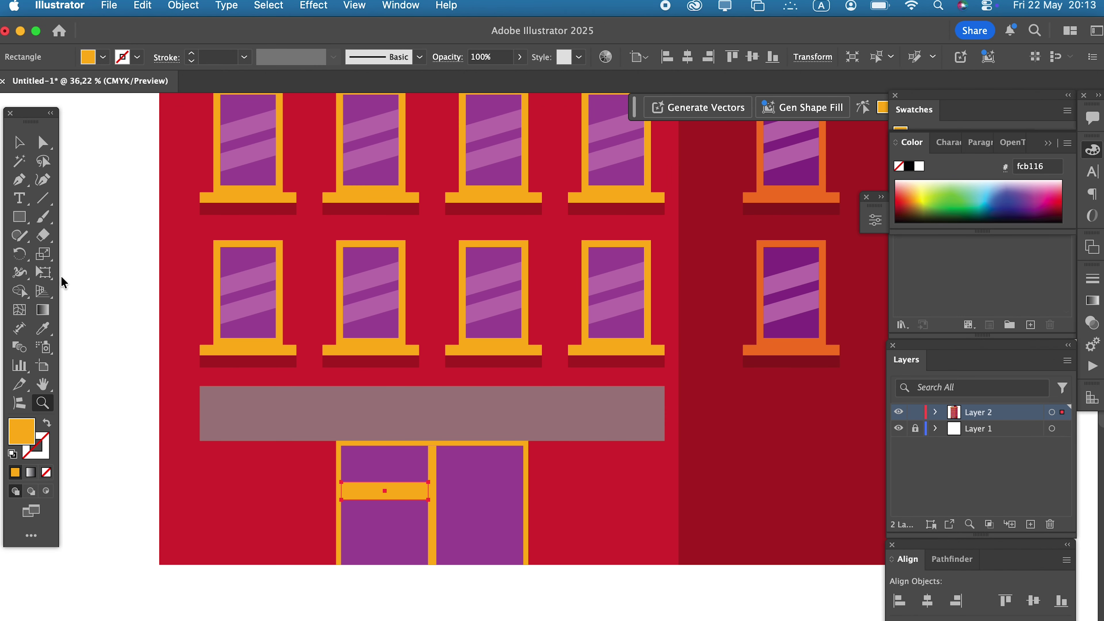
{"action": "left_click", "coordinate": [44, 347]}
{"action": "left_click", "coordinate": [270, 274]}
Duplicate the light purple band below the first one on the left door panel and group the two bands
{"action": "key", "text": "z"}
{"action": "left_click_drag", "start_coordinate": [369, 543], "coordinate": [626, 602]}
{"action": "key", "text": "space"}
{"action": "left_click_drag", "start_coordinate": [626, 602], "coordinate": [566, 572]}
{"action": "left_click", "coordinate": [20, 142]}
{"action": "left_click_drag", "start_coordinate": [357, 349], "coordinate": [376, 435]}
{"action": "left_click", "coordinate": [444, 354], "text": "shift"}
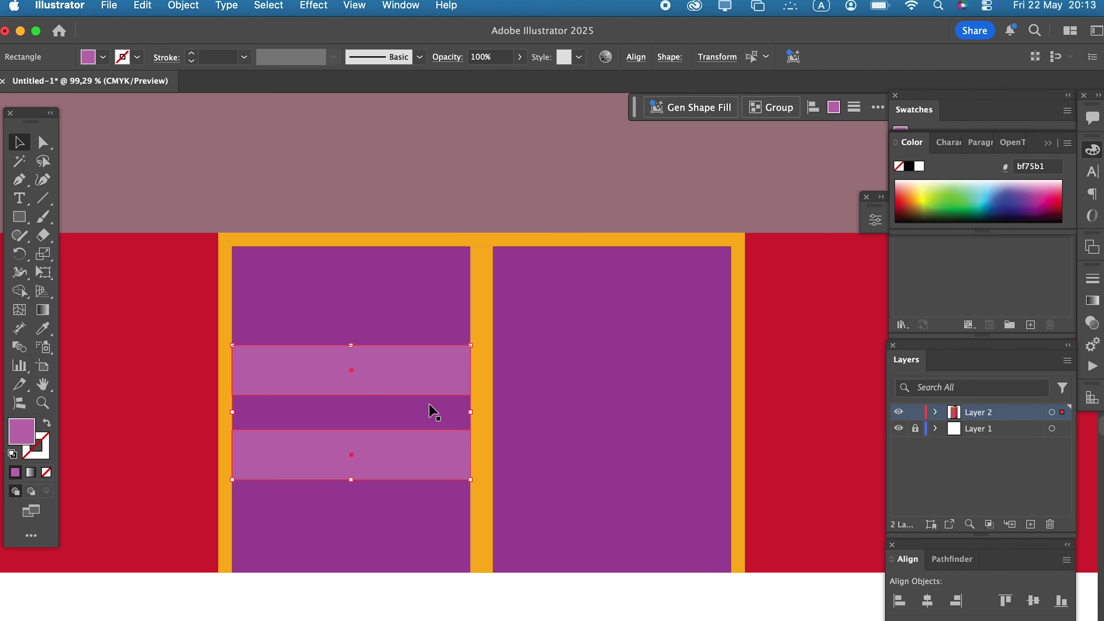
{"action": "left_click", "coordinate": [182, 4]}
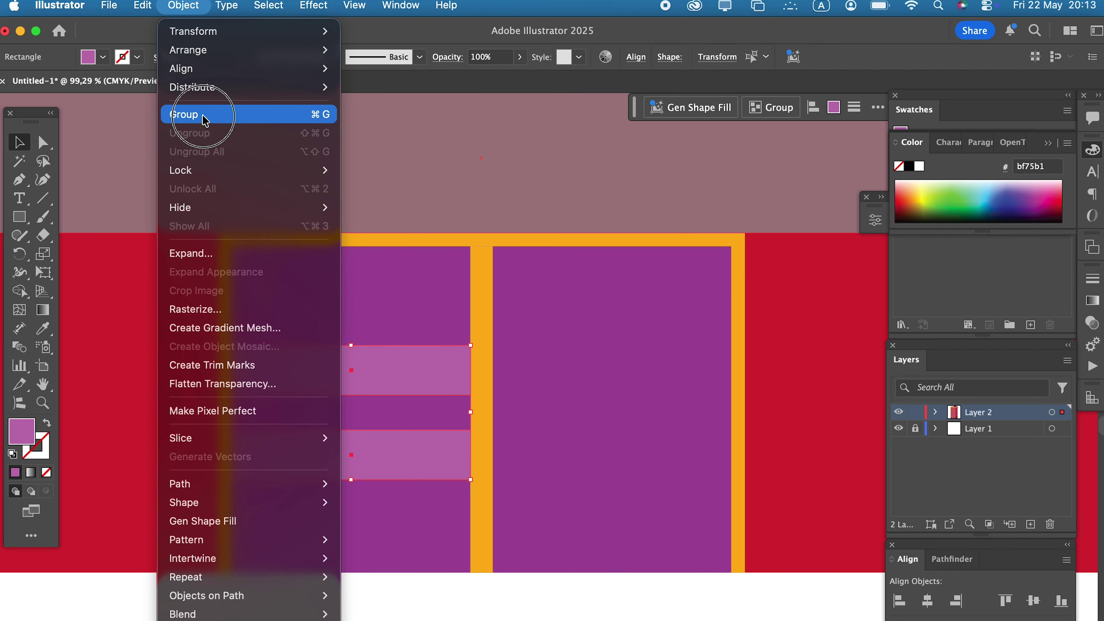
{"action": "left_click", "coordinate": [207, 118]}
Slant both grouped bands into diagonal reflections rising to the right and copy the group onto the right door panel
{"action": "double_click", "coordinate": [400, 380]}
{"action": "key", "text": "a"}
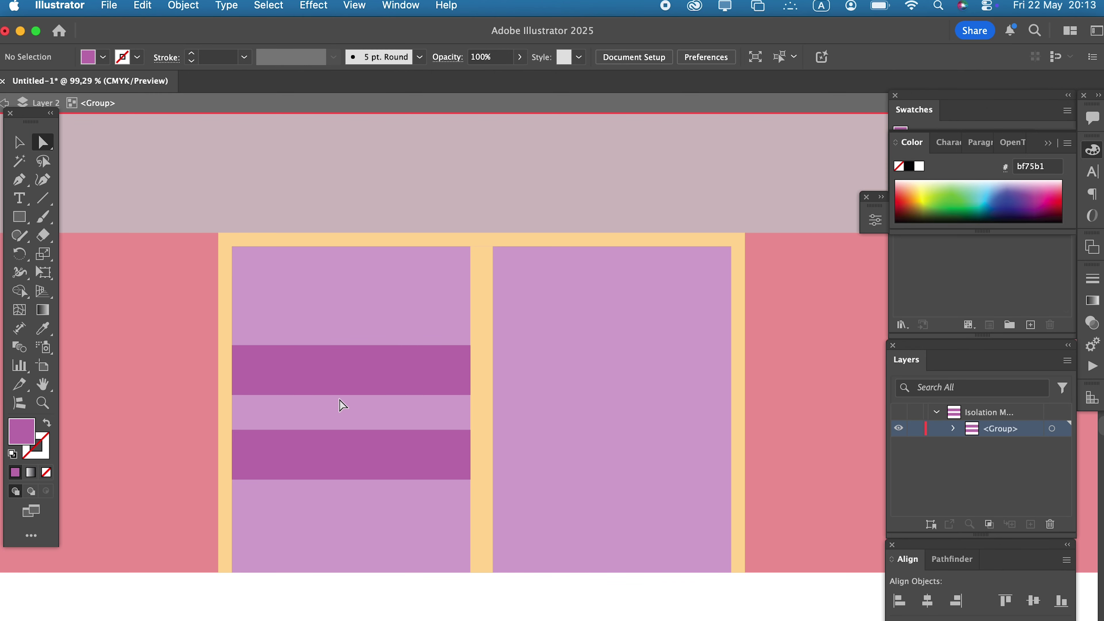
{"action": "left_click", "coordinate": [467, 394]}
{"action": "left_click_drag", "start_coordinate": [472, 355], "coordinate": [471, 317]}
{"action": "left_click_drag", "start_coordinate": [233, 480], "coordinate": [235, 539]}
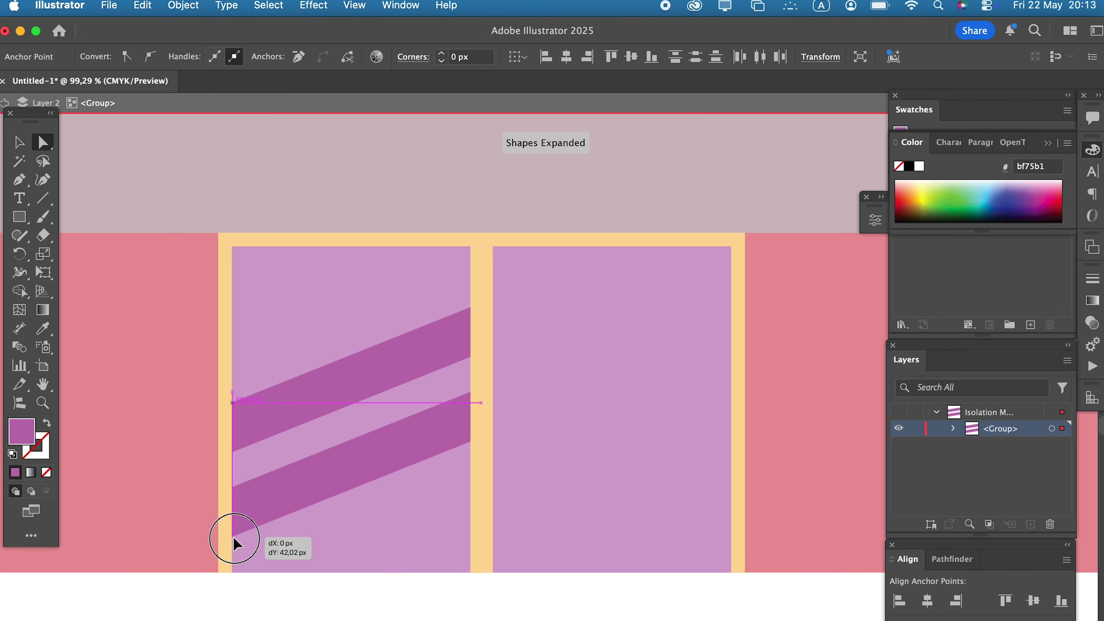
{"action": "double_click", "coordinate": [123, 261]}
{"action": "left_click_drag", "start_coordinate": [358, 370], "coordinate": [618, 375]}
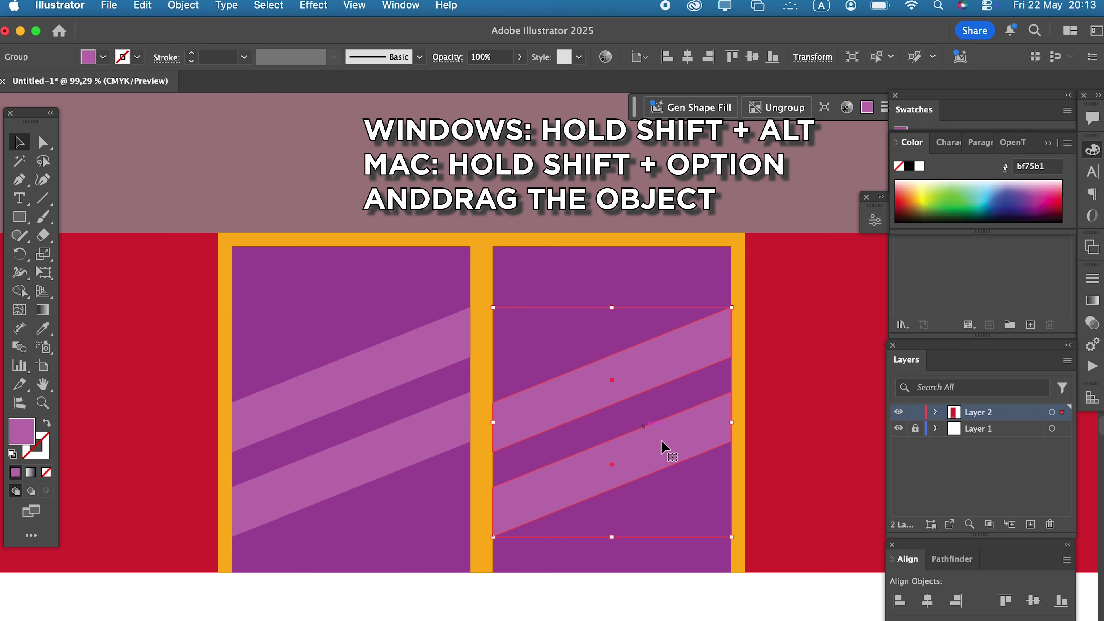
Duplicate the yellow-orange door frame in place and shorten the copy to a strip along the top of the door
{"action": "left_click", "coordinate": [741, 560]}
{"action": "left_click", "coordinate": [144, 8]}
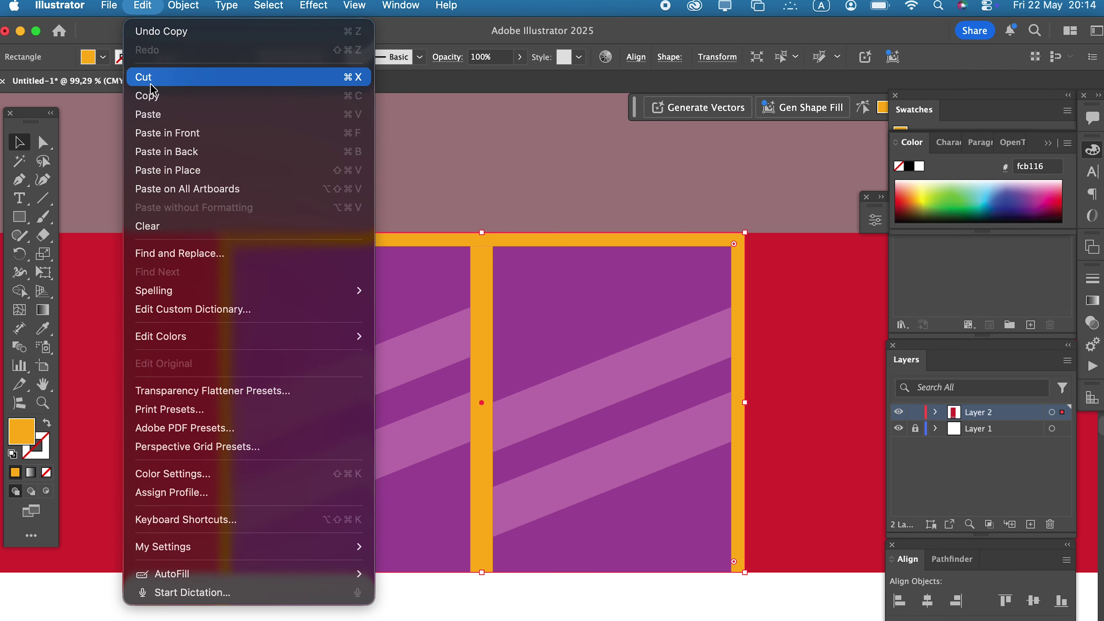
{"action": "left_click", "coordinate": [152, 95]}
{"action": "left_click", "coordinate": [145, 7]}
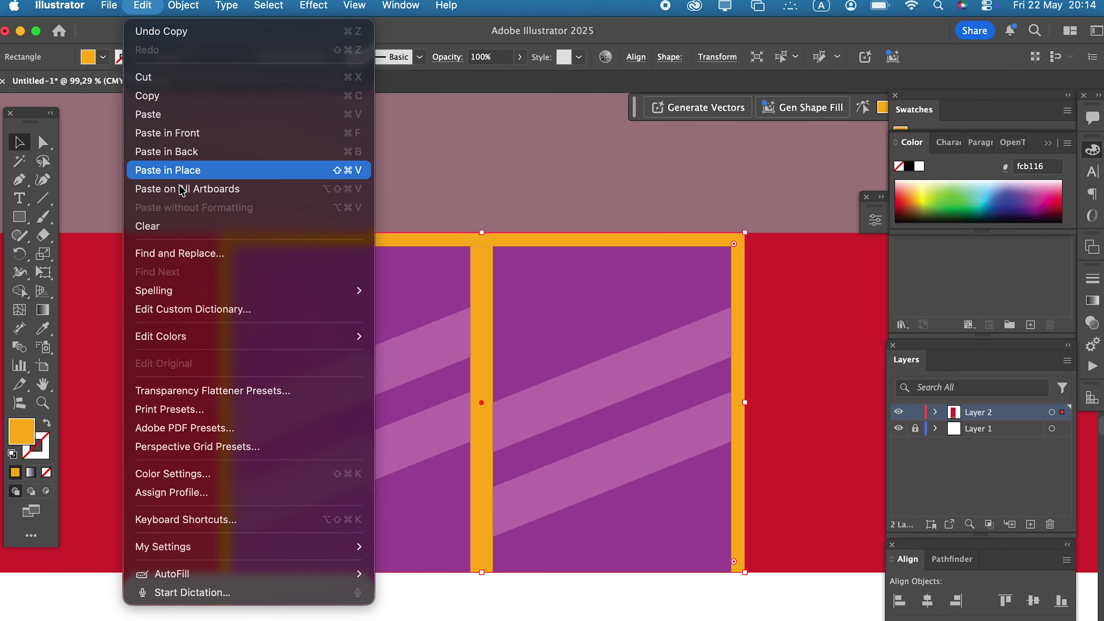
{"action": "left_click", "coordinate": [173, 114]}
{"action": "left_click_drag", "start_coordinate": [485, 574], "coordinate": [112, 327]}
Fill the strip at the top of the door frame with orange f37821
{"action": "key", "text": "z"}
{"action": "left_click", "coordinate": [42, 328]}
{"action": "left_click", "coordinate": [826, 288]}
{"action": "key", "text": "super+0"}
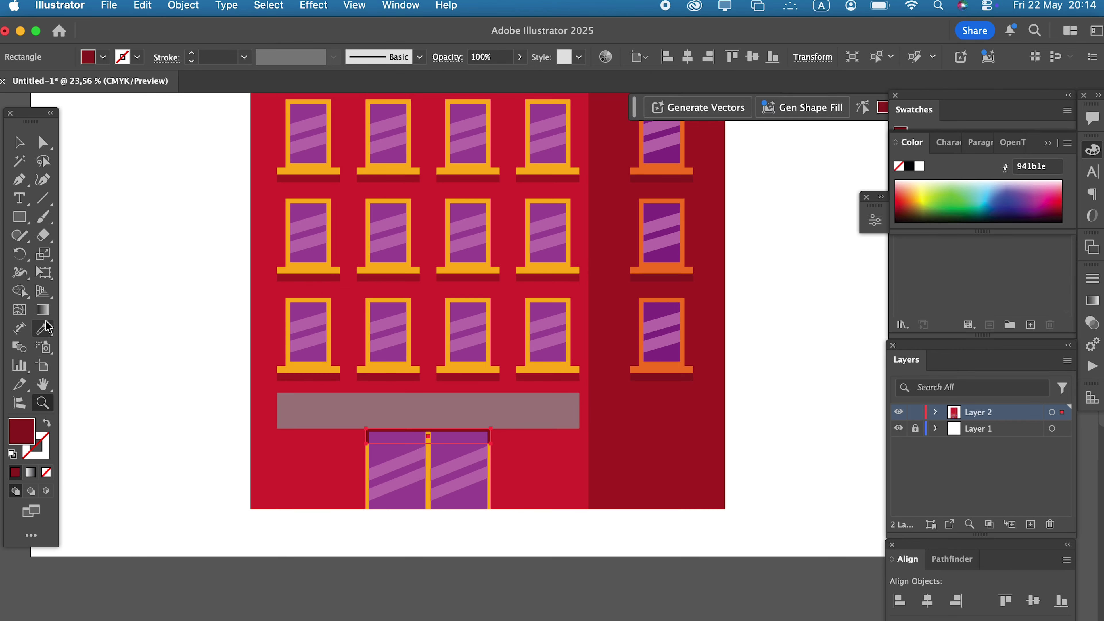
{"action": "key", "text": "z"}
{"action": "left_click_drag", "start_coordinate": [380, 478], "coordinate": [647, 506]}
{"action": "left_click_drag", "start_coordinate": [651, 505], "coordinate": [566, 506]}
Extend the orange door frame strip slightly downward to the top of the diagonal reflections
{"action": "left_click", "coordinate": [19, 142]}
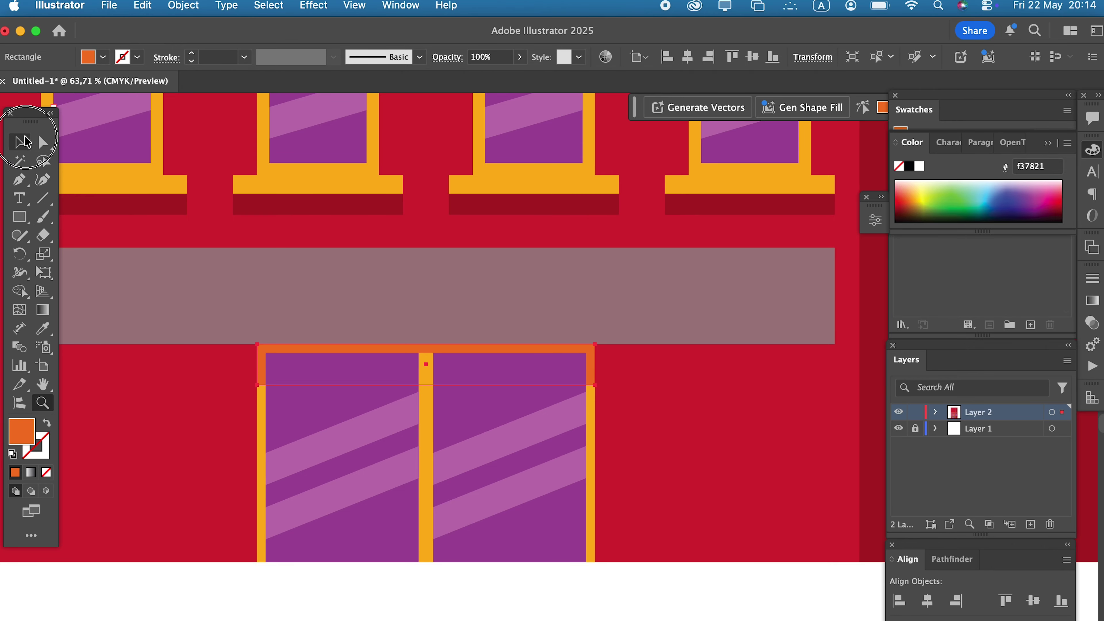
{"action": "left_click", "coordinate": [426, 383]}
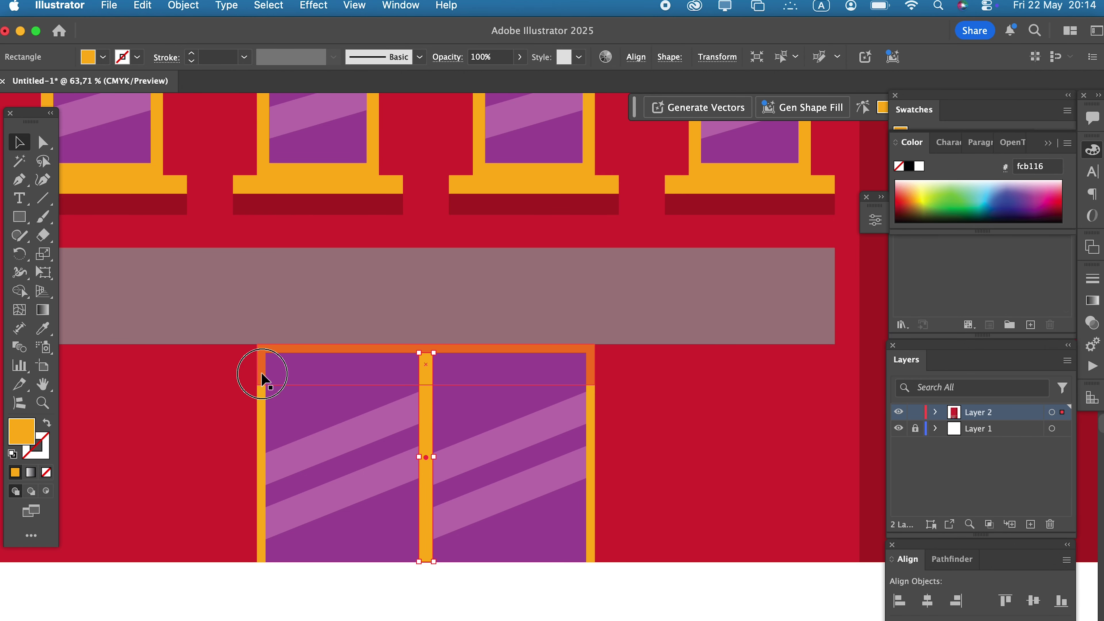
{"action": "left_click", "coordinate": [263, 381]}
{"action": "left_click_drag", "start_coordinate": [430, 390], "coordinate": [430, 394]}
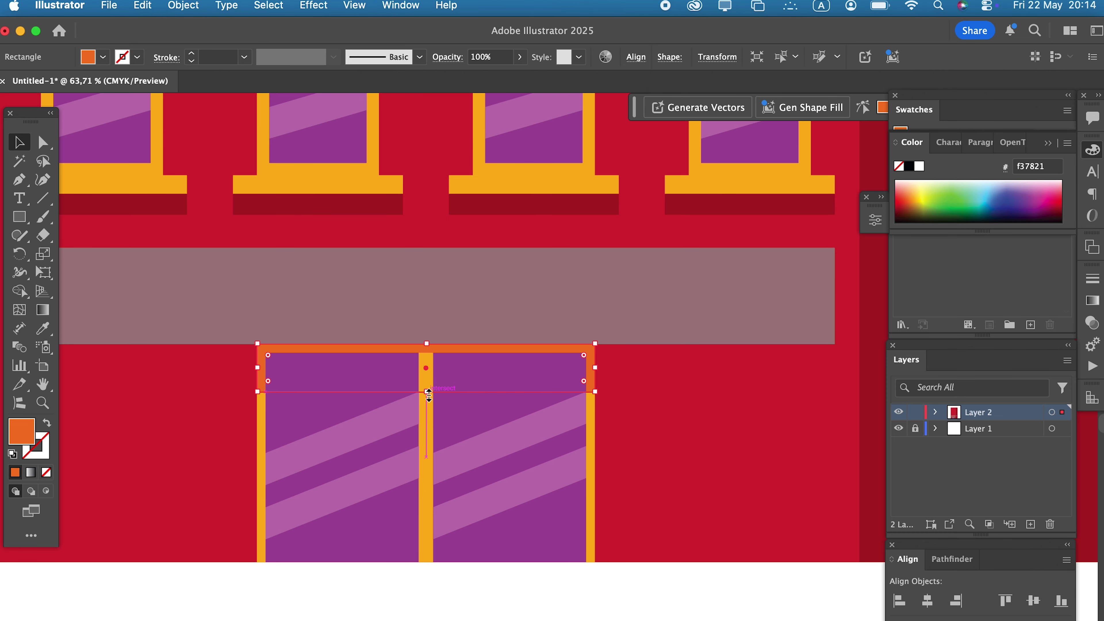
Add a shadow across the top of the door glass using a shortened in-place copy filled with darker purple 8c3089
{"action": "left_click", "coordinate": [504, 528]}
{"action": "left_click", "coordinate": [154, 8]}
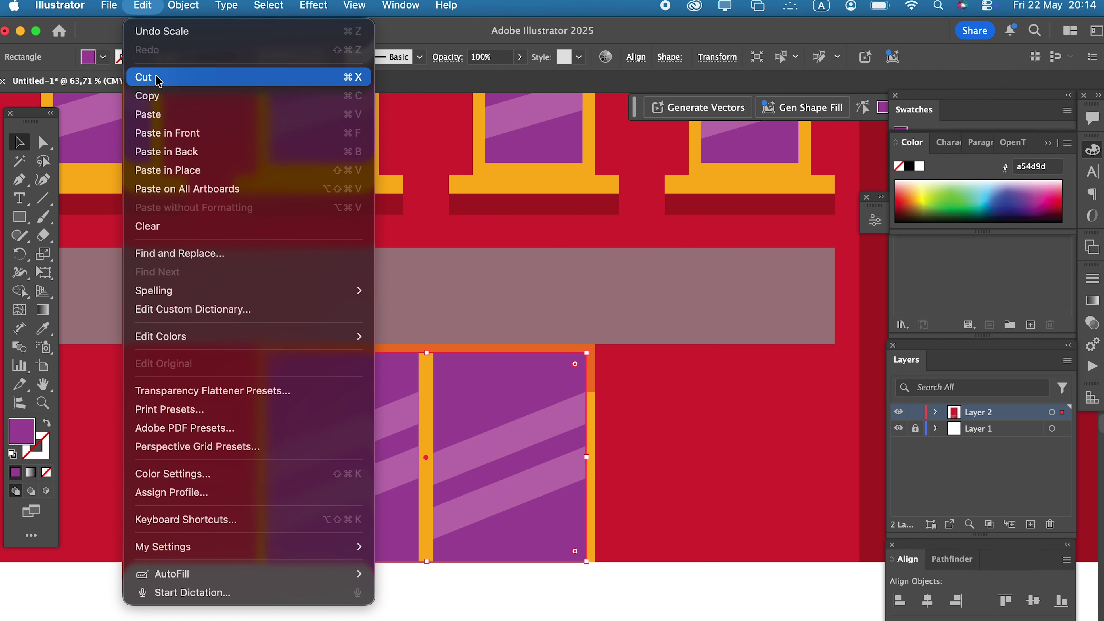
{"action": "left_click", "coordinate": [185, 132]}
{"action": "left_click_drag", "start_coordinate": [426, 562], "coordinate": [394, 391]}
{"action": "left_click", "coordinate": [43, 330]}
{"action": "mouse_move", "coordinate": [765, 348]}
{"action": "left_mouse_down"}
{"action": "mouse_move", "coordinate": [222, 447]}
{"action": "mouse_move", "coordinate": [789, 416]}
{"action": "left_mouse_up"}
{"action": "left_click", "coordinate": [496, 257]}
Shade the top of the door divider with an in-place copy shortened to the shadow's height and filled with the frame shadow's orange
{"action": "scroll", "coordinate": [591, 522], "scroll_direction": "up", "scroll_amount": 3}
{"action": "key", "text": "v"}
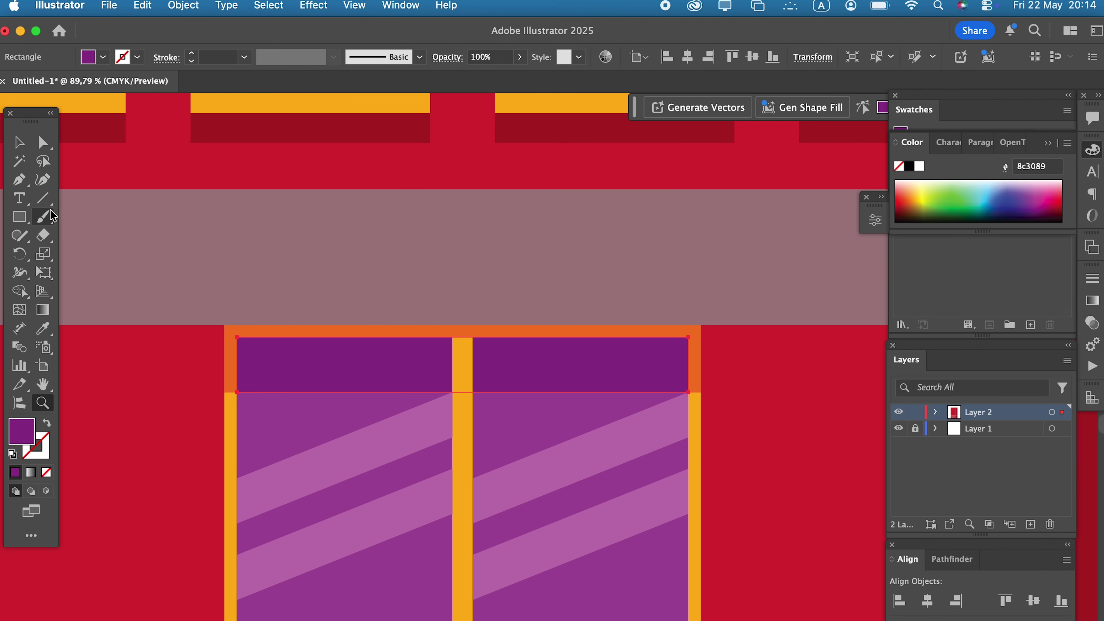
{"action": "left_click", "coordinate": [464, 599]}
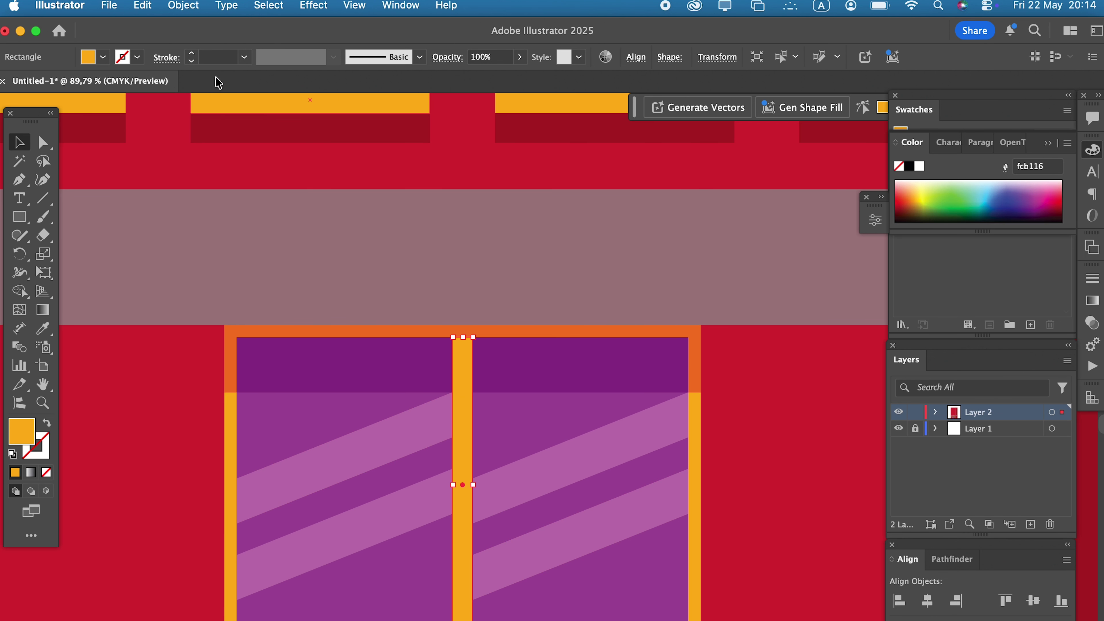
{"action": "left_click", "coordinate": [144, 6]}
{"action": "left_click", "coordinate": [148, 96]}
{"action": "left_click", "coordinate": [144, 5]}
{"action": "left_click", "coordinate": [185, 132]}
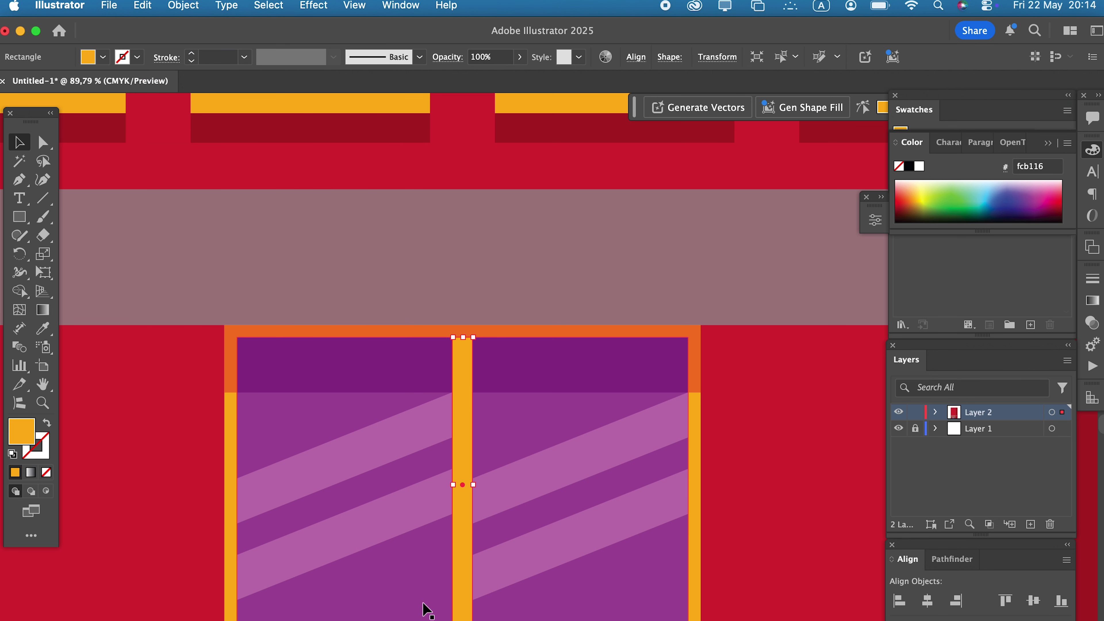
{"action": "left_click_drag", "start_coordinate": [463, 620], "coordinate": [462, 393]}
{"action": "left_click", "coordinate": [45, 330]}
{"action": "left_click", "coordinate": [230, 353]}
Create a shadow strip under the grey-brown sign from a copy pasted behind it, filled with dark red af1f24
{"action": "key", "text": "super+0"}
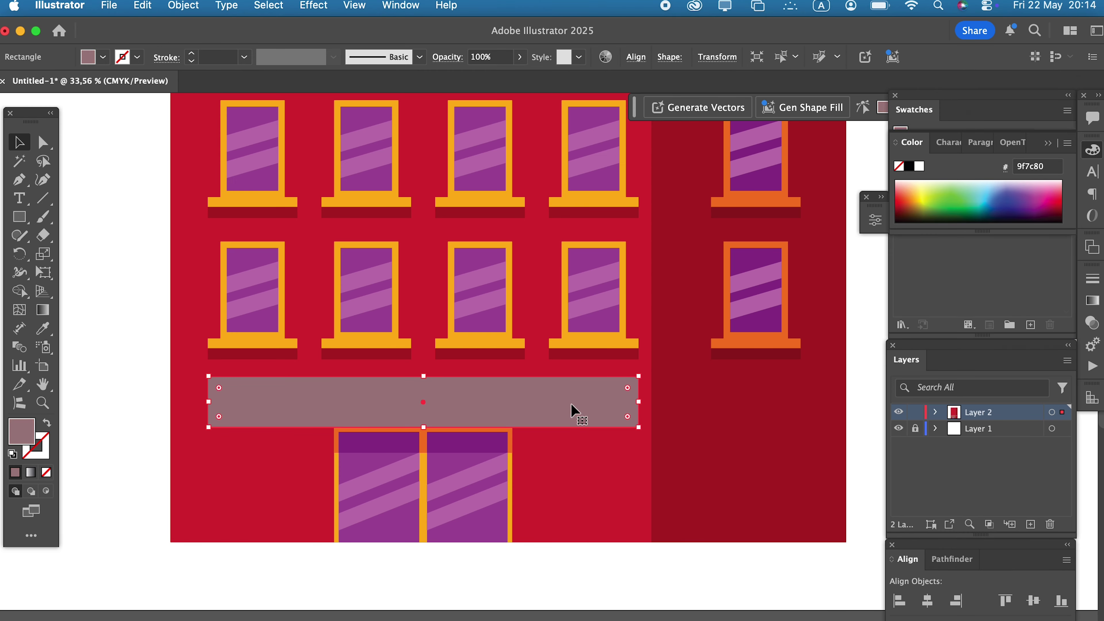
{"action": "left_click", "coordinate": [142, 5]}
{"action": "left_click", "coordinate": [148, 96]}
{"action": "left_click", "coordinate": [142, 5]}
{"action": "left_click", "coordinate": [191, 152]}
{"action": "left_click_drag", "start_coordinate": [423, 382], "coordinate": [424, 434]}
{"action": "left_click", "coordinate": [43, 329]}
{"action": "left_click", "coordinate": [771, 501]}
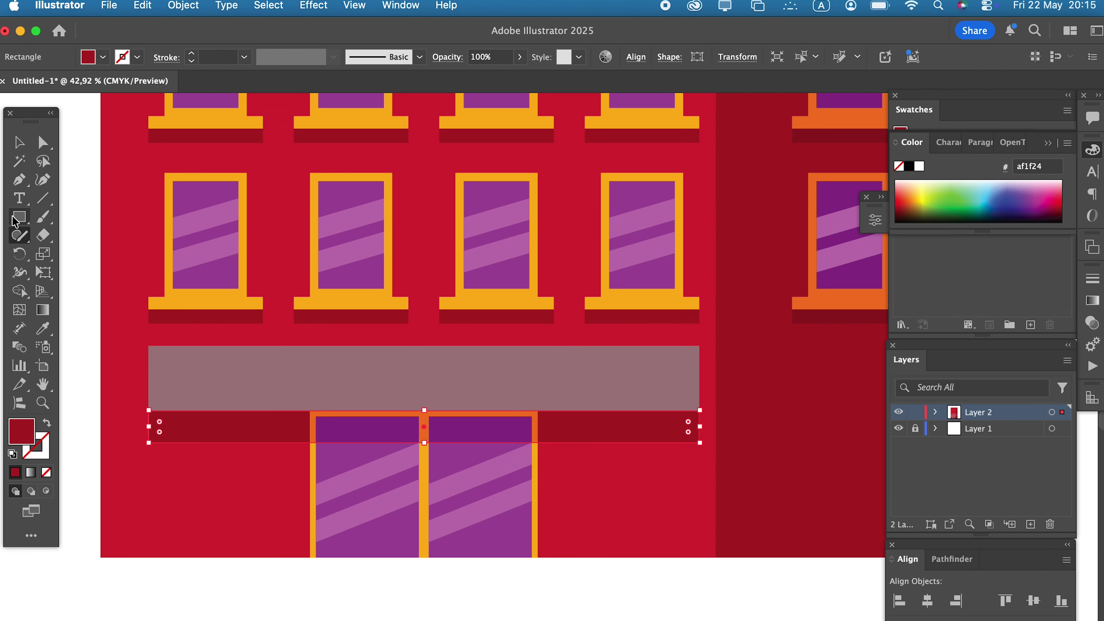
Draw a dark red af1f24 rectangle beside the door, from the sign's lower edge to the ground, and widen it slightly
{"action": "left_click", "coordinate": [20, 217]}
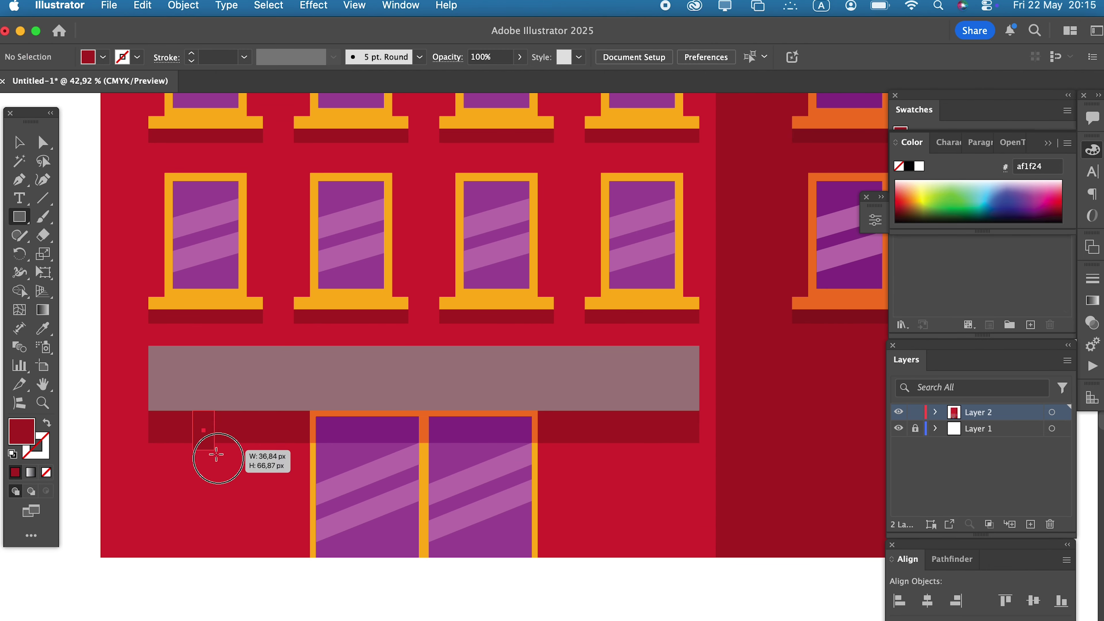
{"action": "left_click_drag", "start_coordinate": [216, 455], "coordinate": [253, 557]}
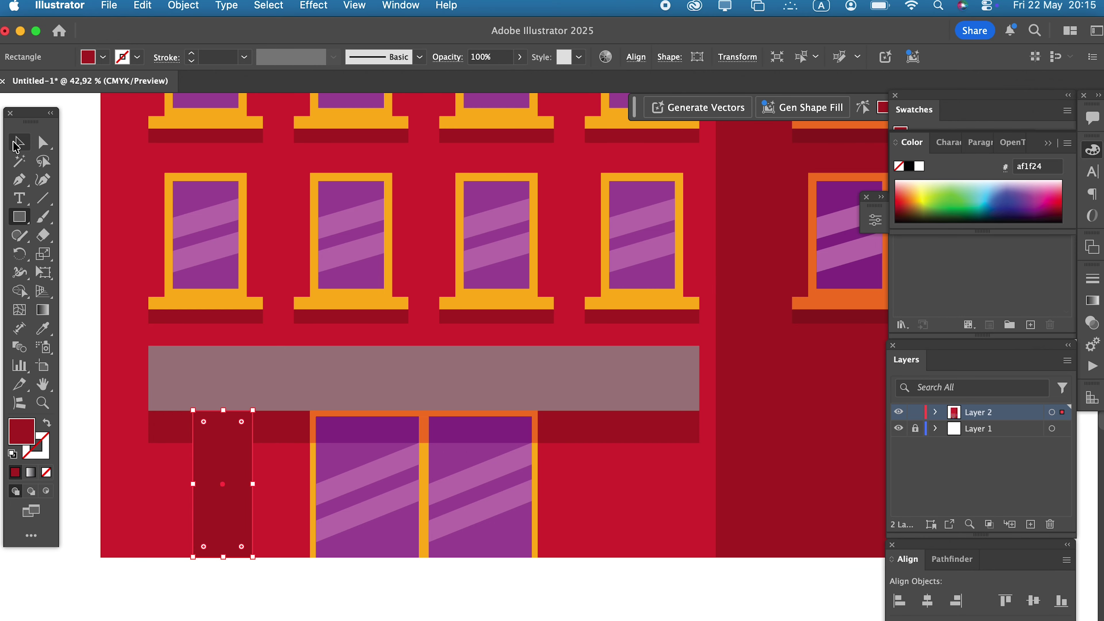
{"action": "left_click_drag", "start_coordinate": [254, 484], "coordinate": [267, 488]}
Create a pillar from an in-place copy of the dark red rectangle, narrowed to expose its shadow and filled with the sign's grey-brown
{"action": "left_click", "coordinate": [142, 6]}
{"action": "left_click", "coordinate": [157, 99]}
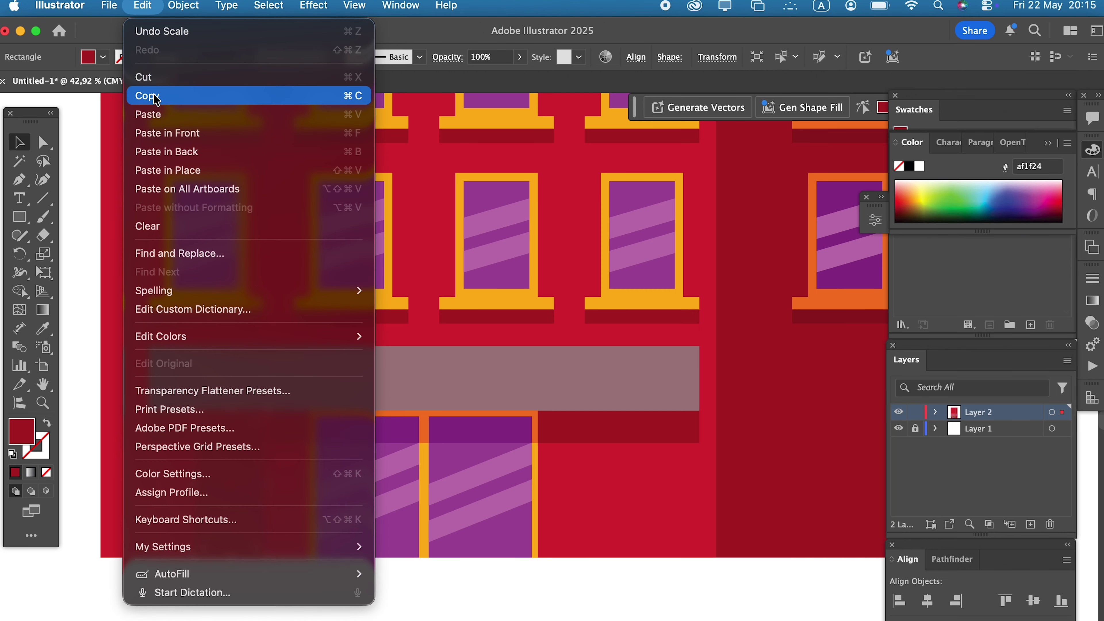
{"action": "left_click", "coordinate": [154, 6]}
{"action": "left_click", "coordinate": [197, 135]}
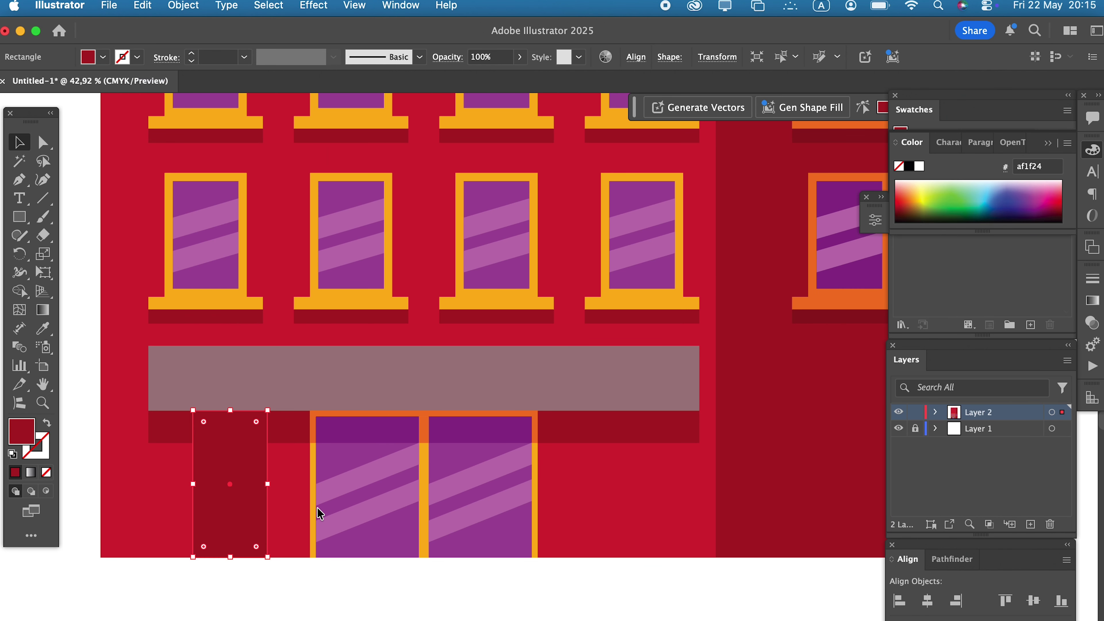
{"action": "left_click_drag", "start_coordinate": [274, 491], "coordinate": [247, 487]}
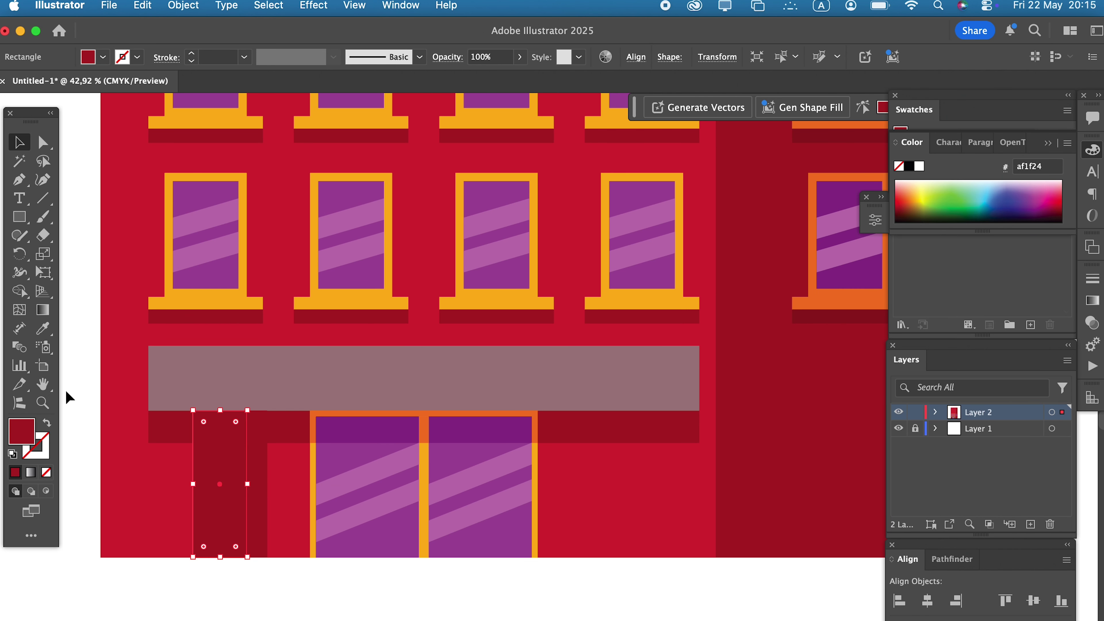
{"action": "left_click", "coordinate": [272, 374]}
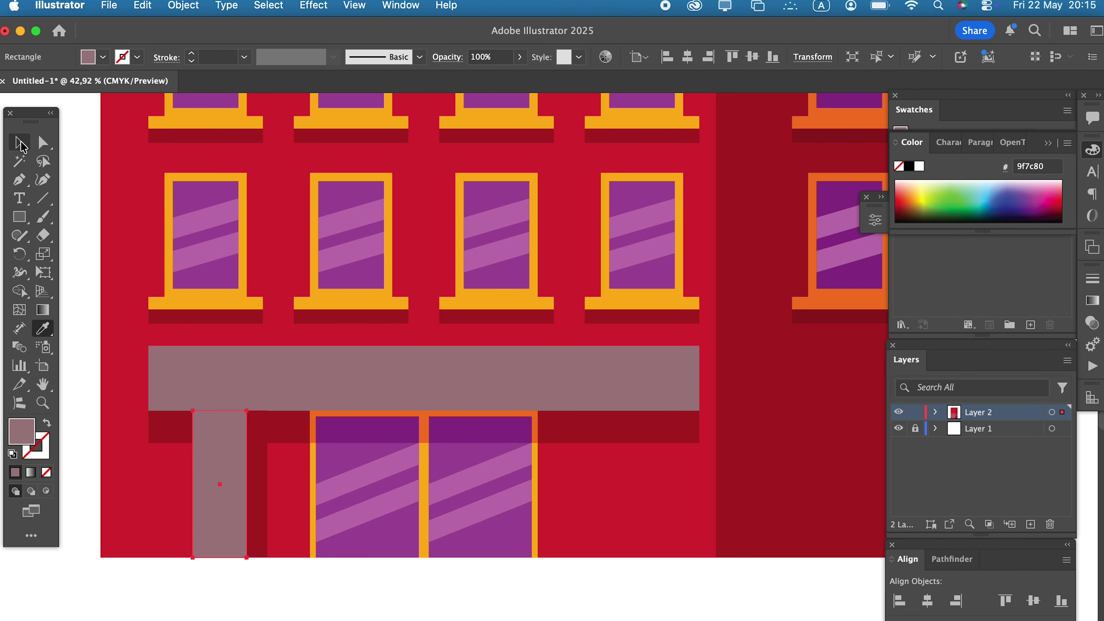
Shade the top of the pillar with an in-place copy shortened to the sign shadow's height and filled with darker 8c5d63
{"action": "left_click", "coordinate": [22, 144]}
{"action": "left_click", "coordinate": [143, 6]}
{"action": "left_click", "coordinate": [152, 100]}
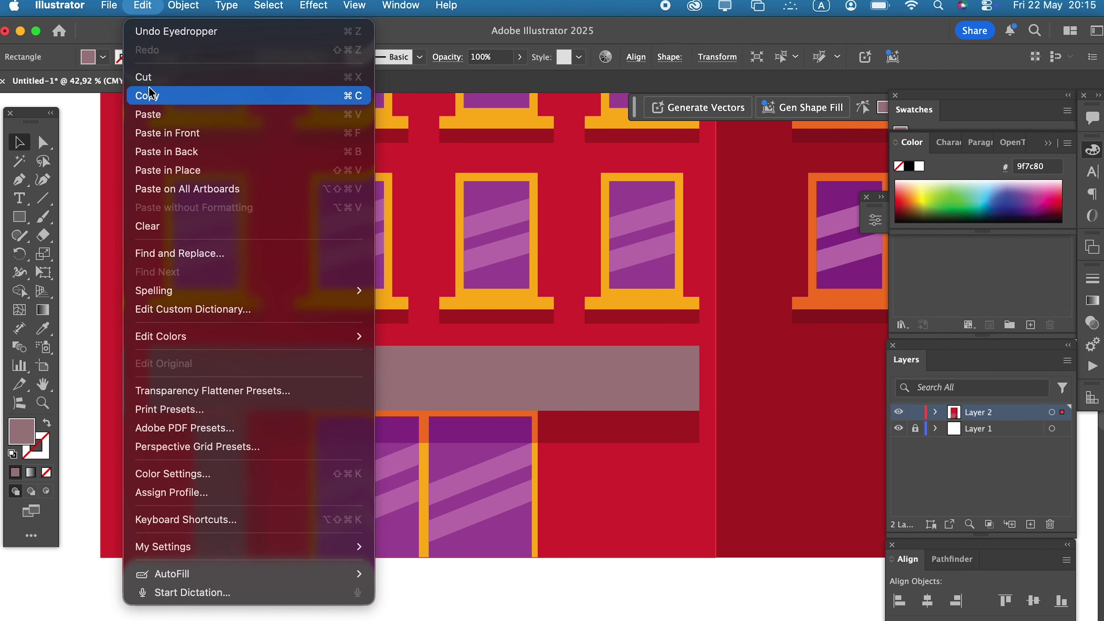
{"action": "left_click", "coordinate": [142, 6]}
{"action": "left_click", "coordinate": [168, 133]}
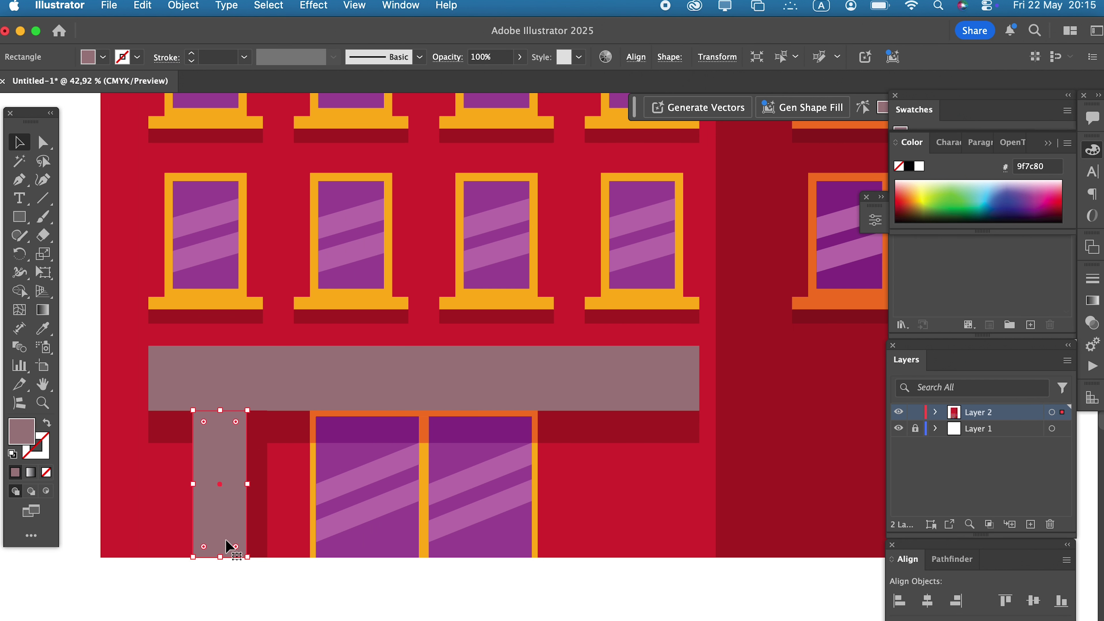
{"action": "left_click_drag", "start_coordinate": [220, 558], "coordinate": [222, 443]}
{"action": "key", "text": "i"}
{"action": "double_click", "coordinate": [33, 441]}
{"action": "left_click_drag", "start_coordinate": [778, 229], "coordinate": [794, 232]}
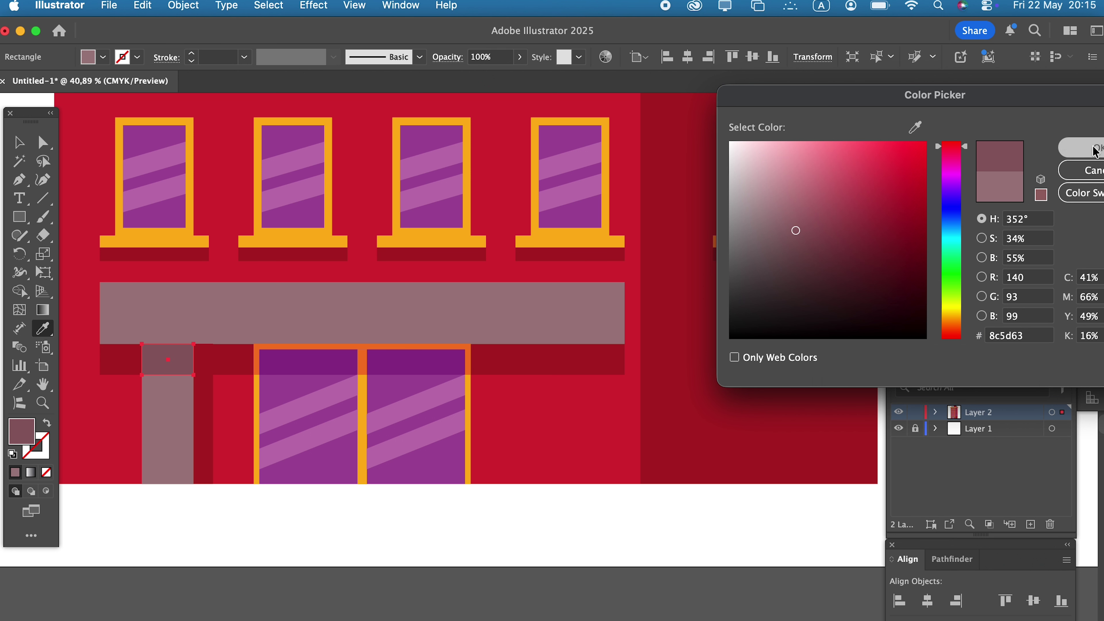
{"action": "left_click", "coordinate": [1093, 149]}
Group the pillar with its shading and place a copy of it on the other side of the door
{"action": "key", "text": "v"}
{"action": "left_click", "coordinate": [186, 442], "text": "shift"}
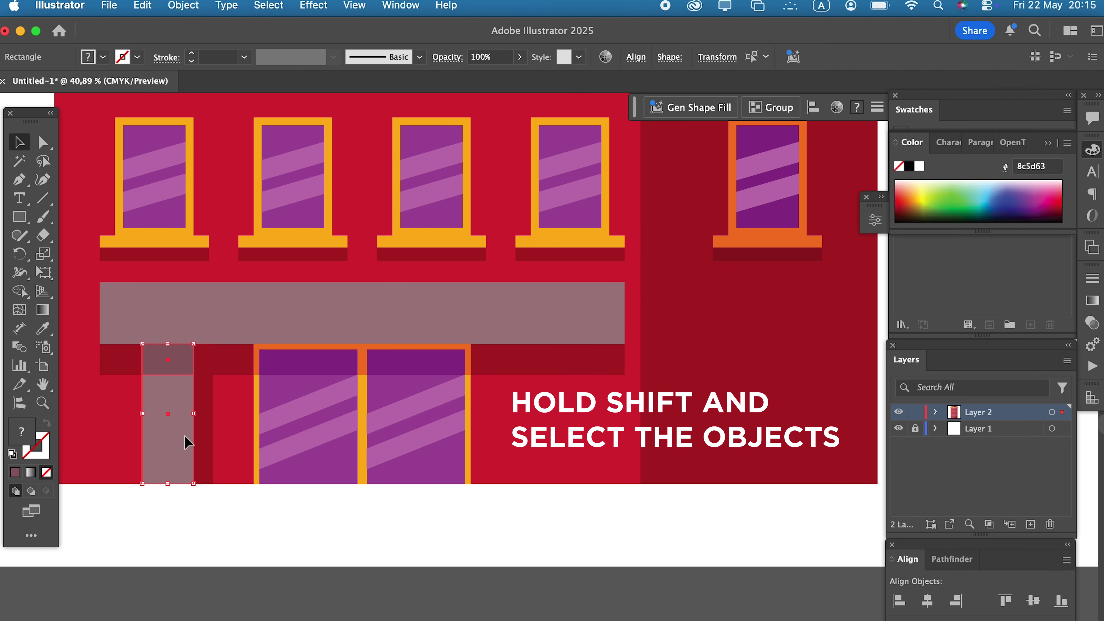
{"action": "left_click", "coordinate": [182, 6]}
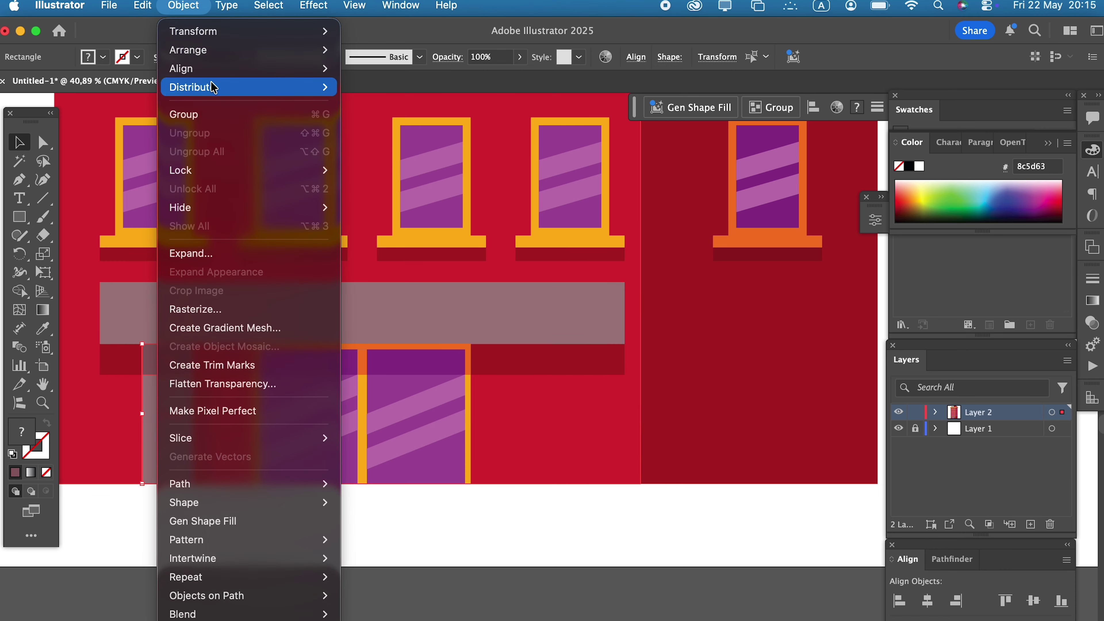
{"action": "left_click", "coordinate": [226, 113]}
{"action": "left_click", "coordinate": [143, 6]}
{"action": "left_click", "coordinate": [150, 95]}
{"action": "left_click", "coordinate": [143, 6]}
{"action": "left_click", "coordinate": [209, 140]}
{"action": "left_click_drag", "start_coordinate": [180, 455], "coordinate": [580, 483]}
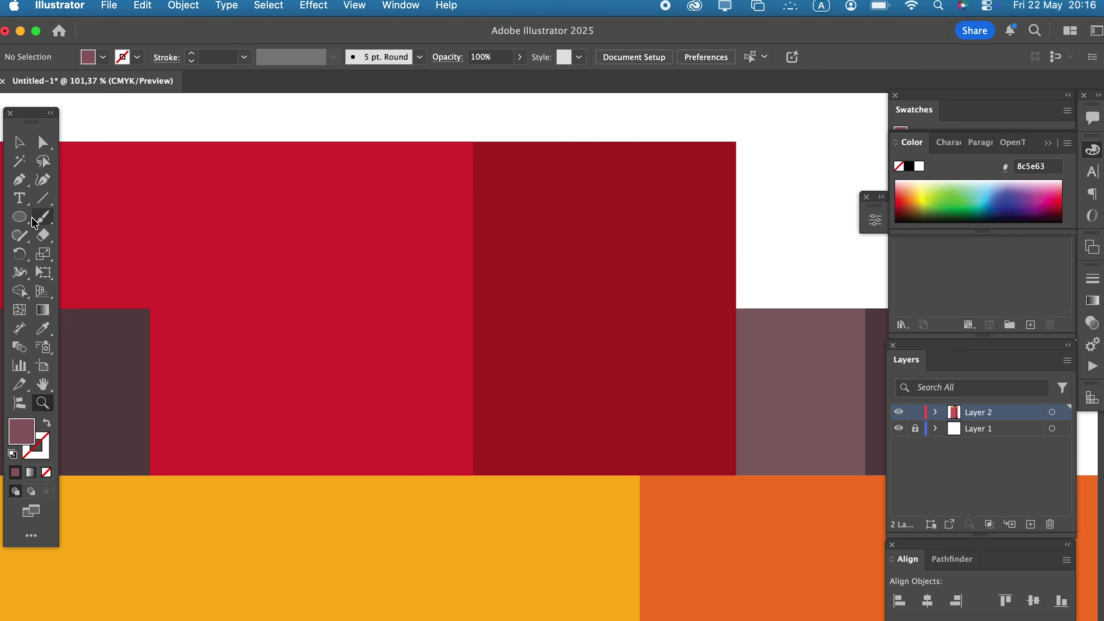
Draw an upright rectangle on the shaded side of the red rooftop block, standing on the roof bar
{"action": "left_click", "coordinate": [19, 217]}
{"action": "left_click", "coordinate": [53, 216]}
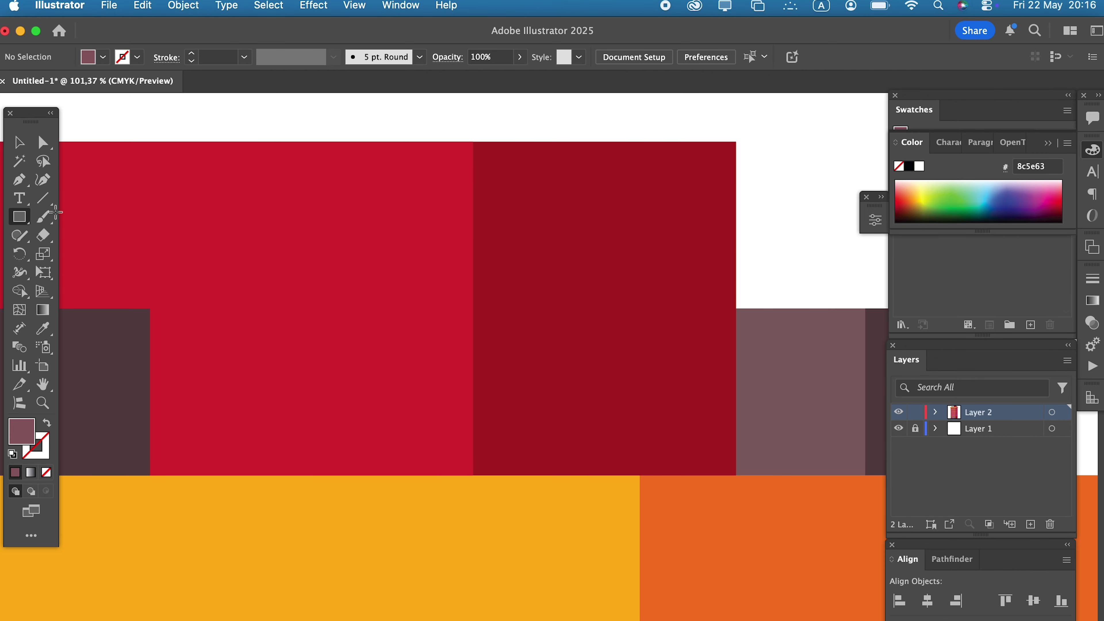
{"action": "left_click_drag", "start_coordinate": [554, 475], "coordinate": [666, 304]}
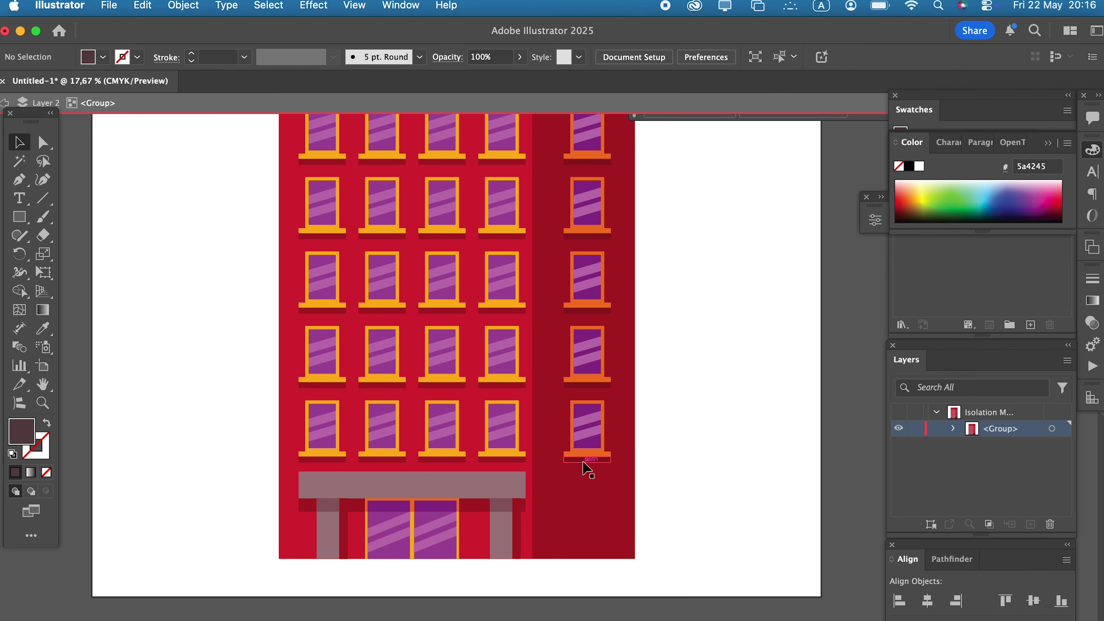
{"action": "double_click", "coordinate": [587, 455]}
{"action": "left_click_drag", "start_coordinate": [589, 451], "coordinate": [678, 515]}
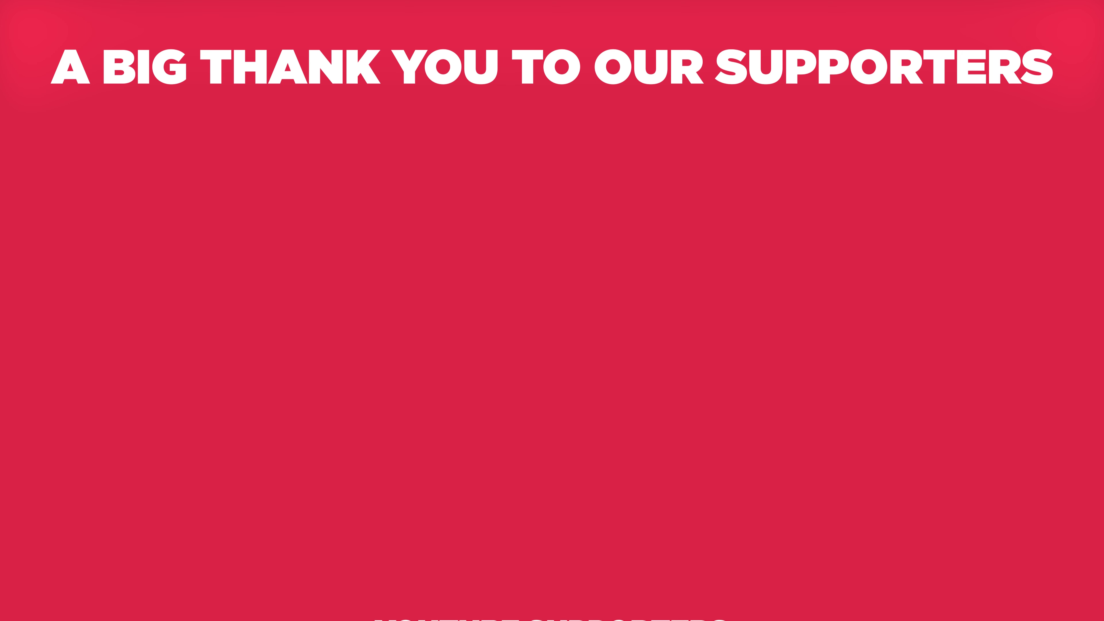